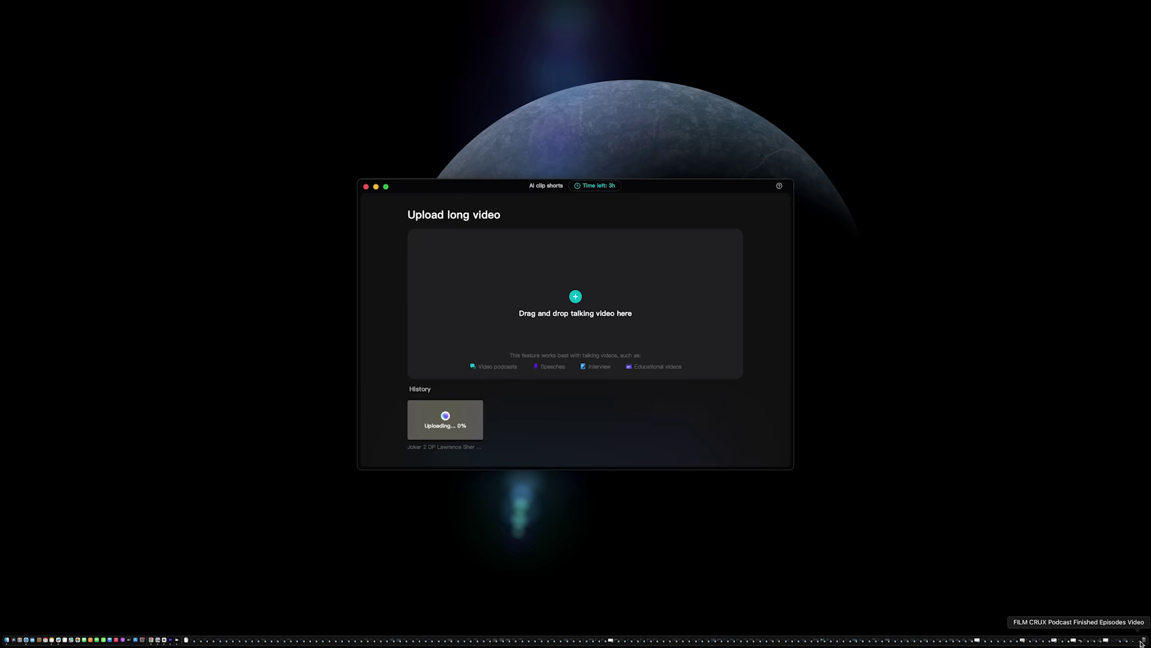
Step: Upload the Joker 2 DP podcast episode from the episodes folder as the long video
click(1143, 642)
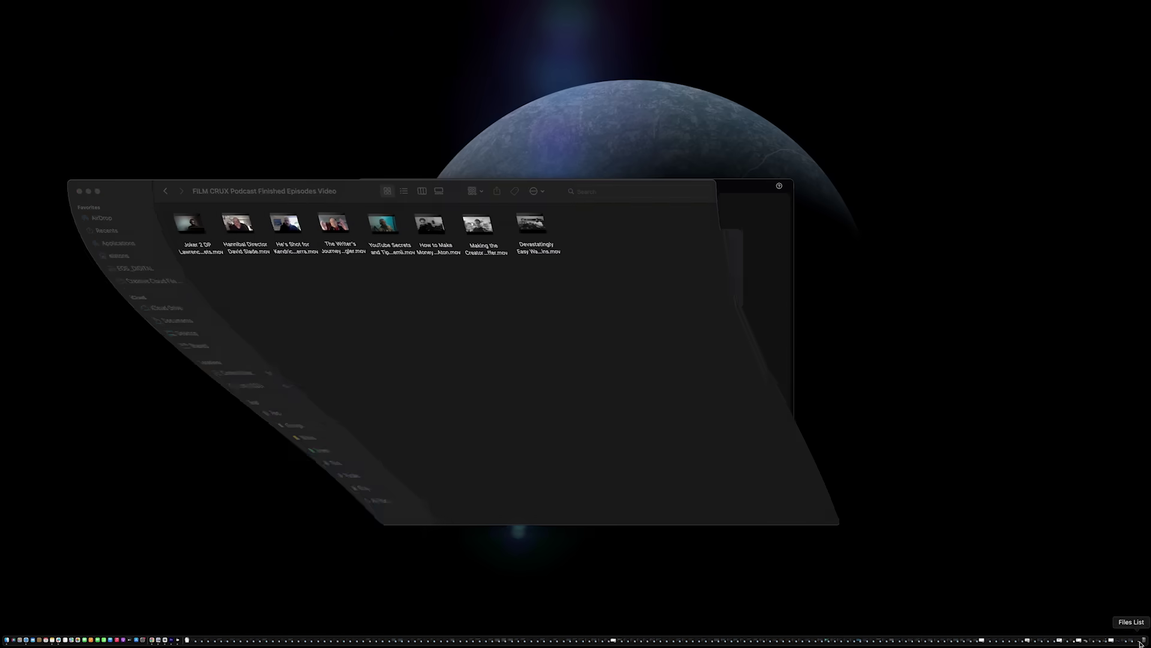
drag(297, 191, 219, 300)
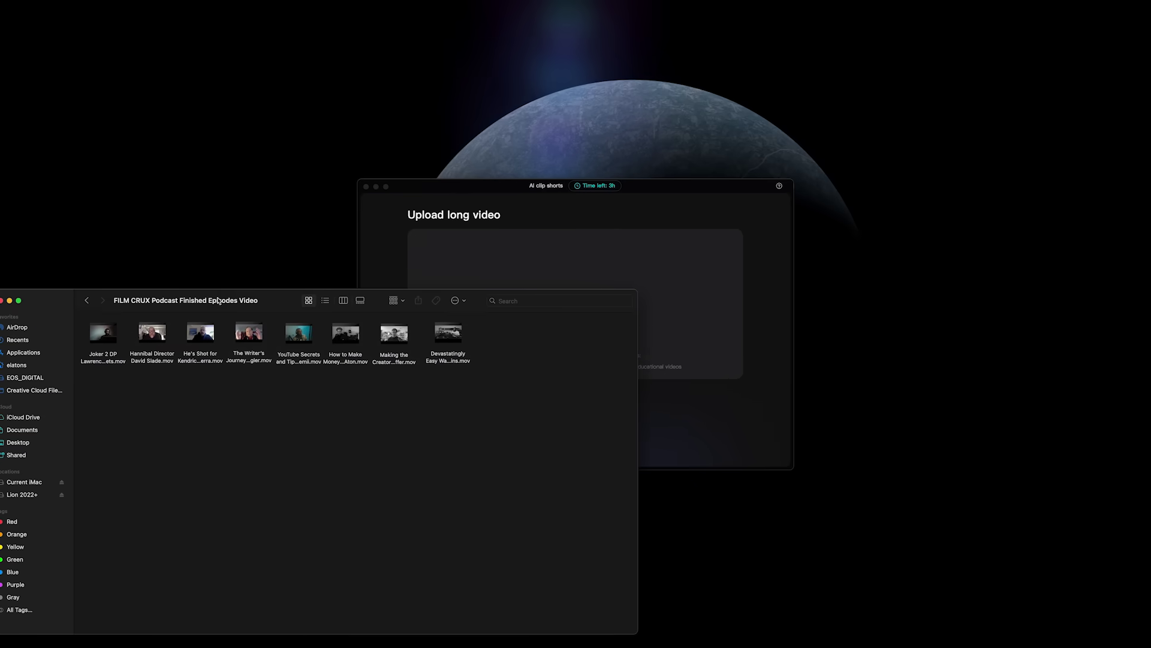
drag(610, 267, 610, 268)
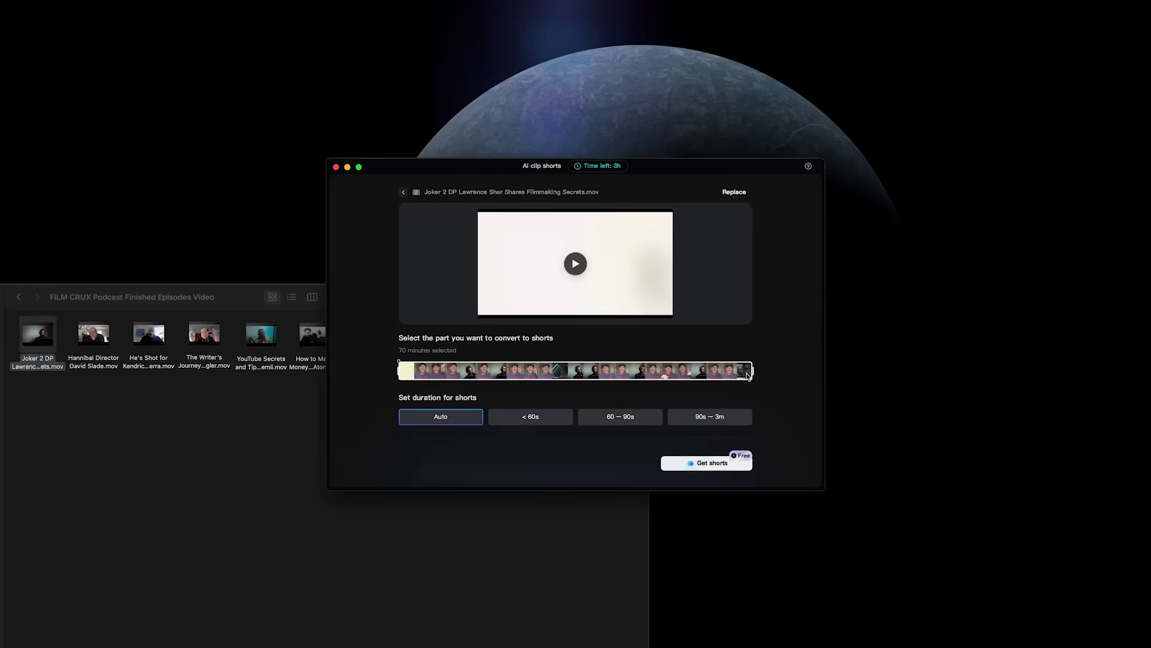
Step: Generate AI shorts with automatic duration and preview the first generated short
click(469, 492)
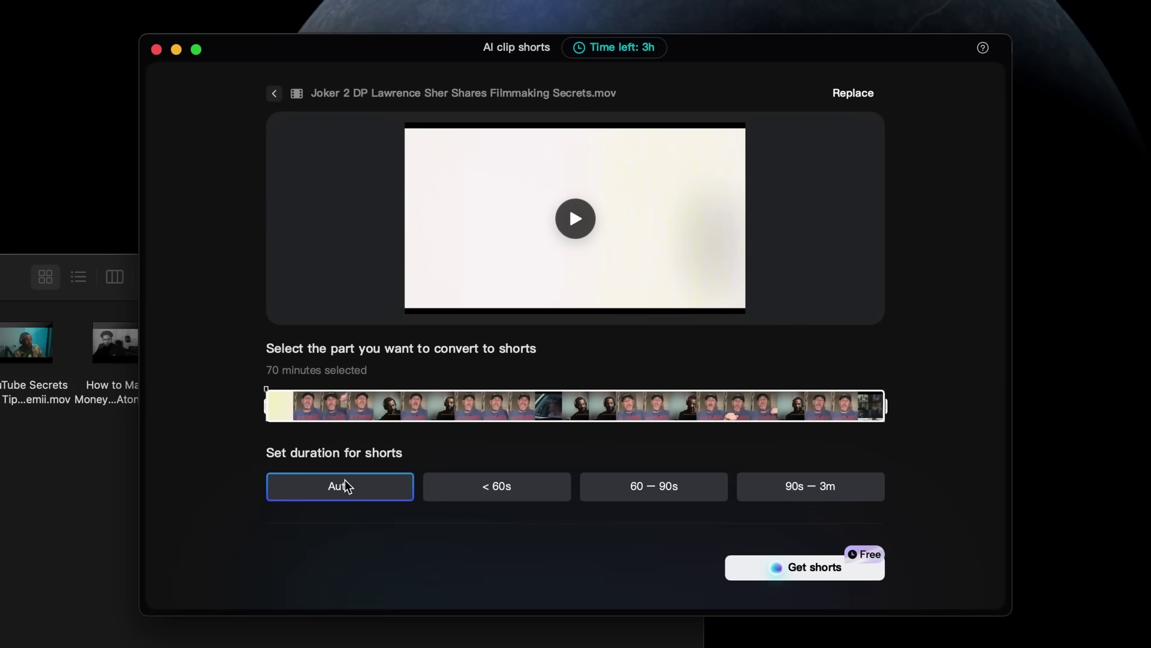
click(819, 566)
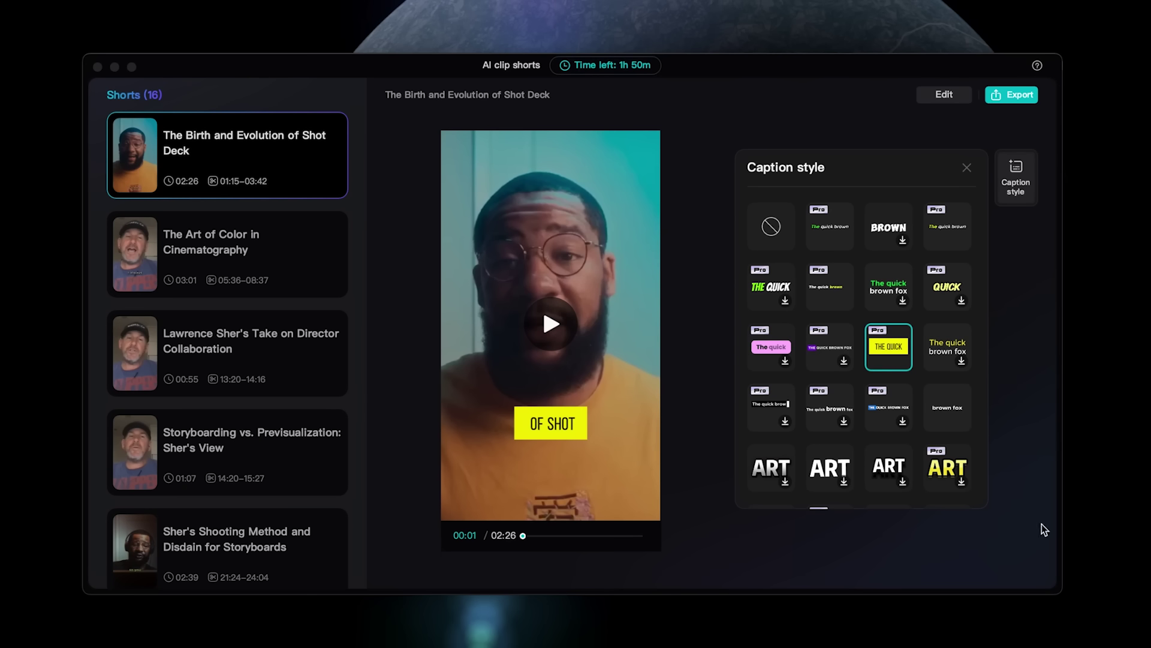
click(551, 324)
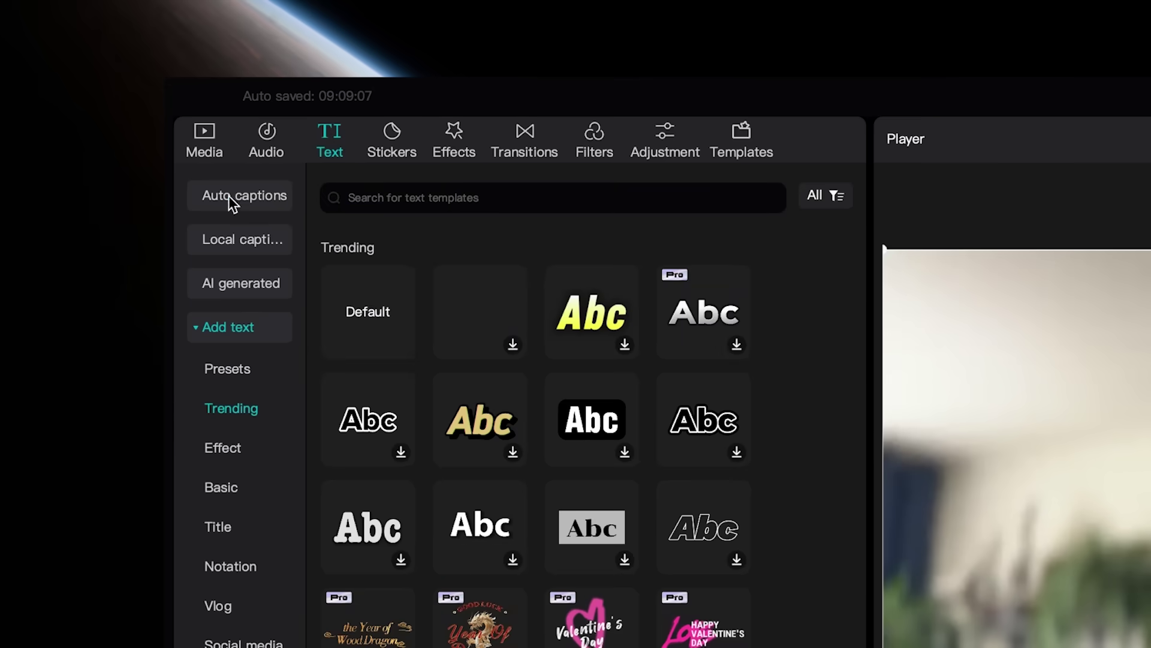
Step: Create English auto captions for the clip and show their text styling settings
click(229, 195)
click(453, 249)
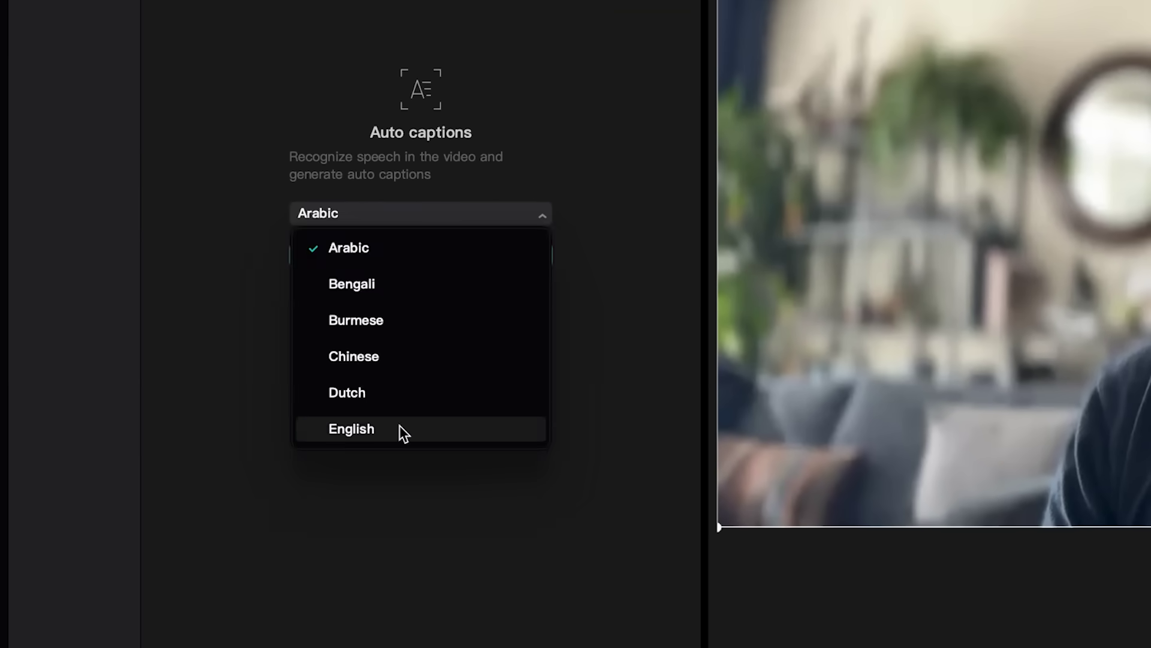
click(399, 426)
click(419, 253)
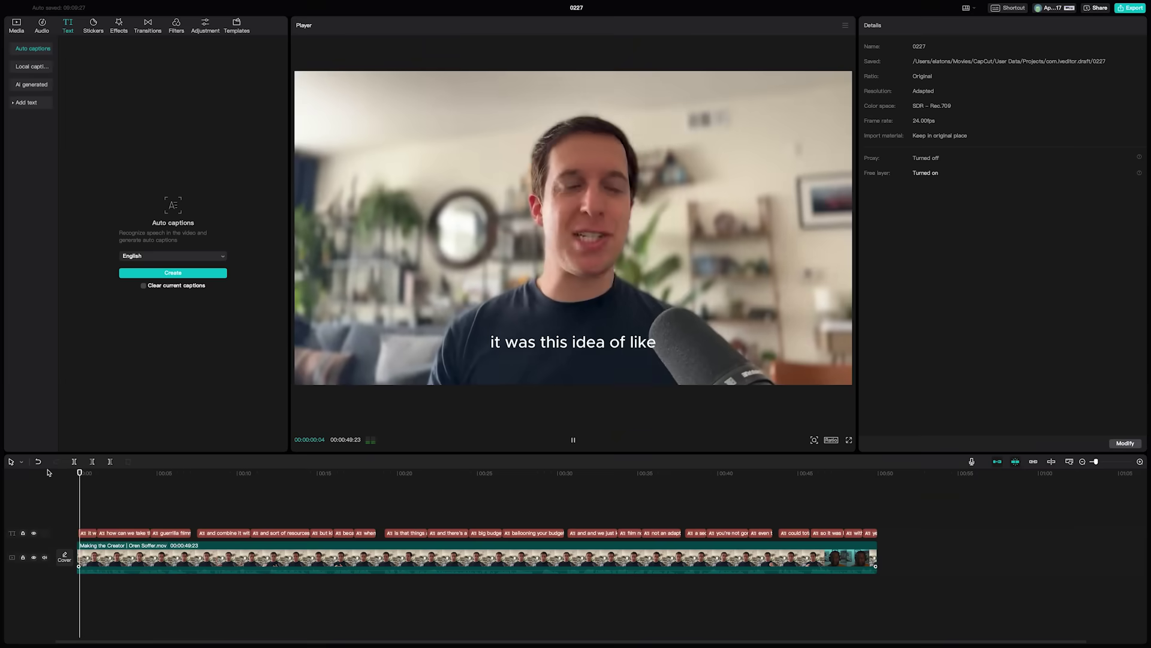
click(905, 26)
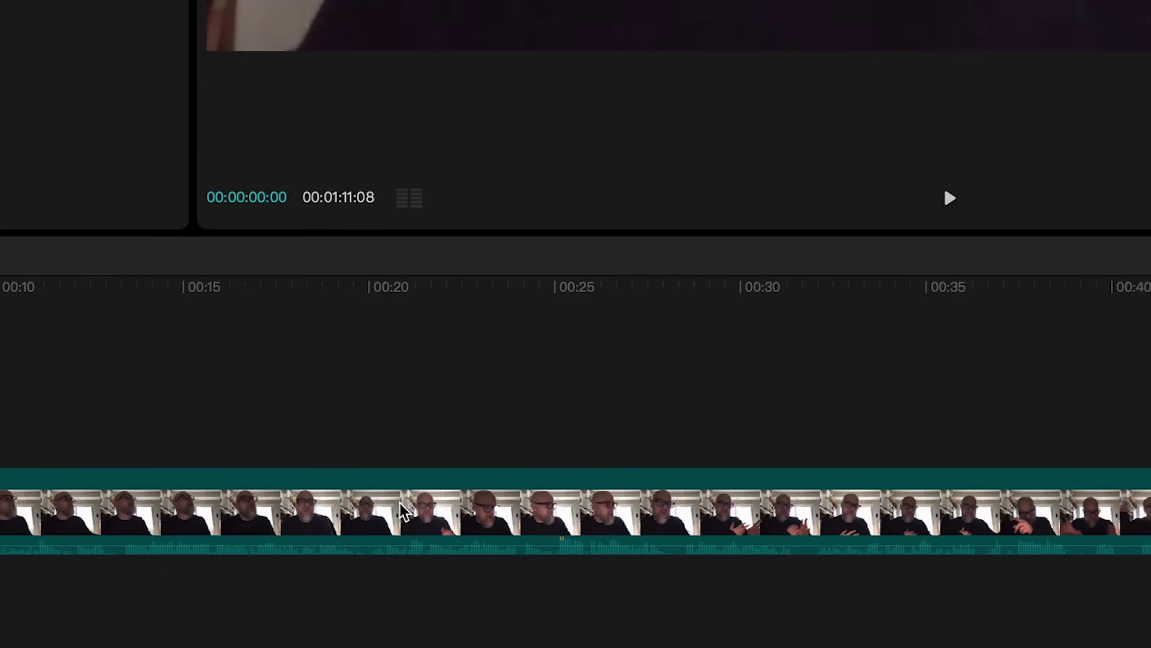
Step: Remove all checked filler words, repeats and pauses from the David Slade interview clip
right_click(405, 511)
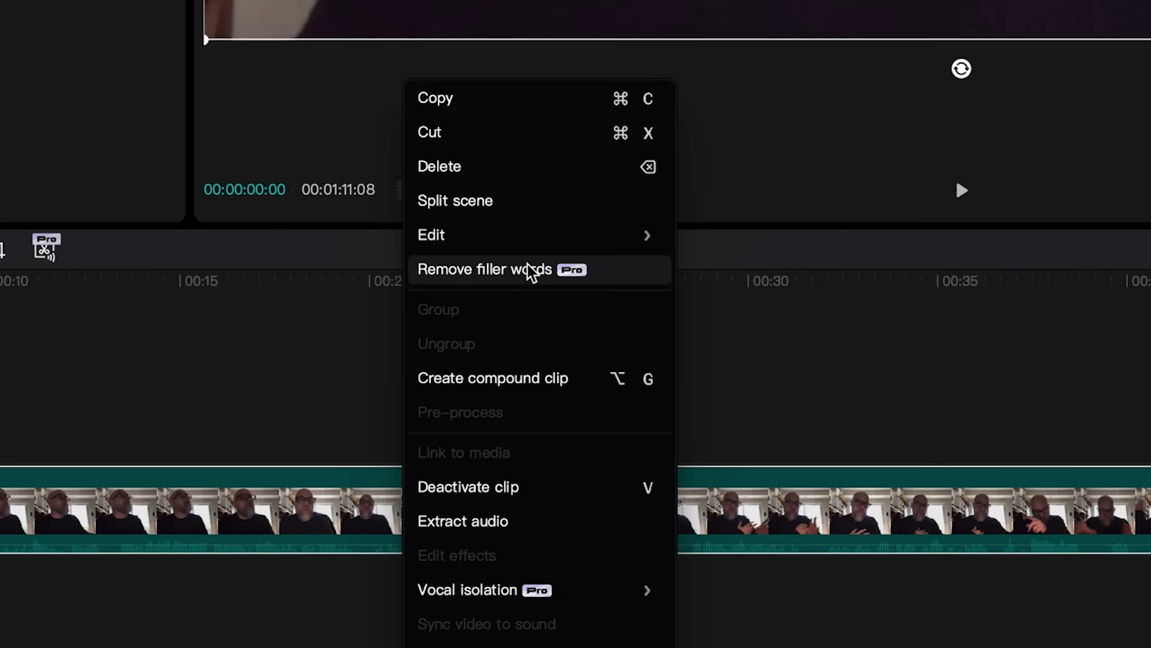
click(485, 269)
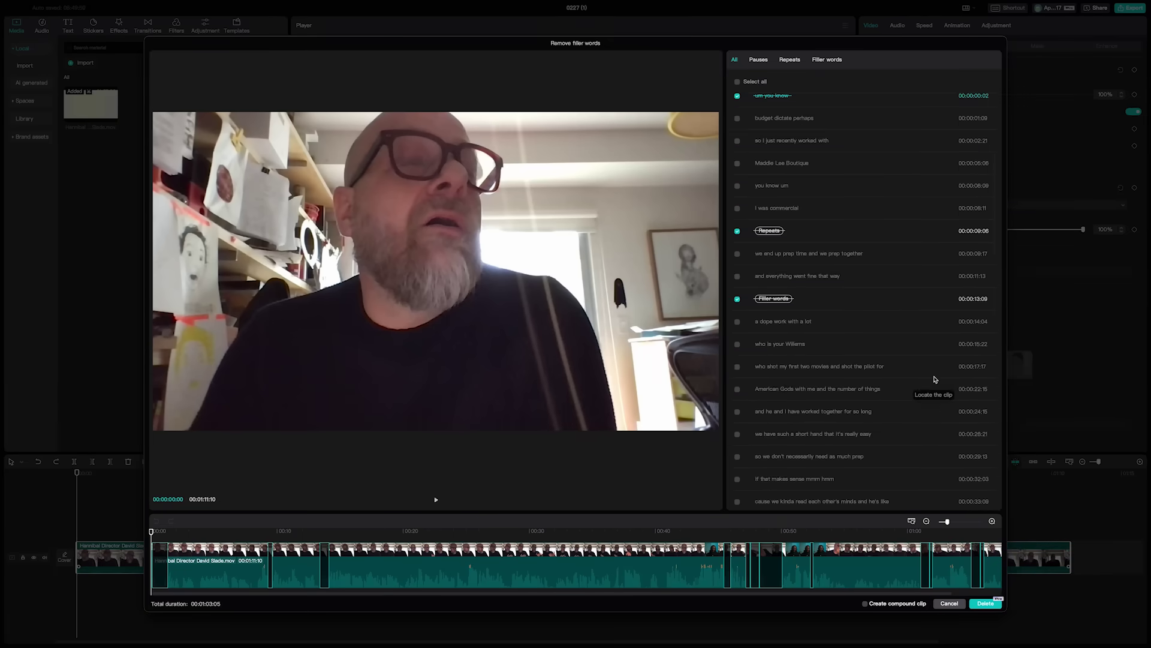
scroll(933, 379, down, 5)
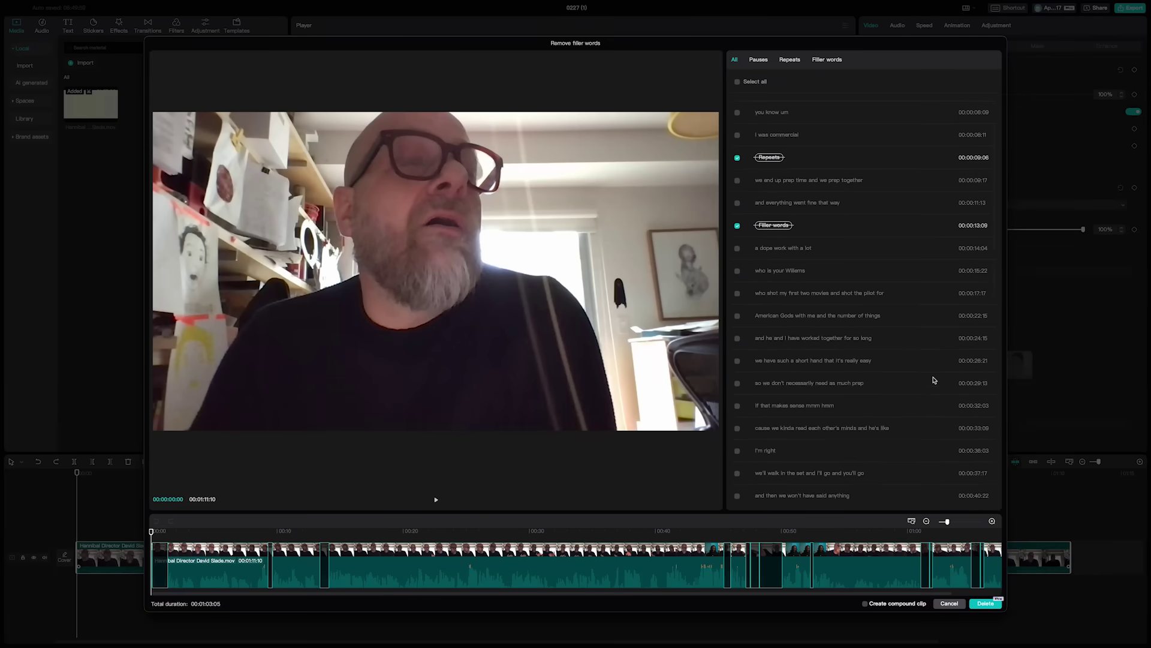
scroll(899, 414, down, 5)
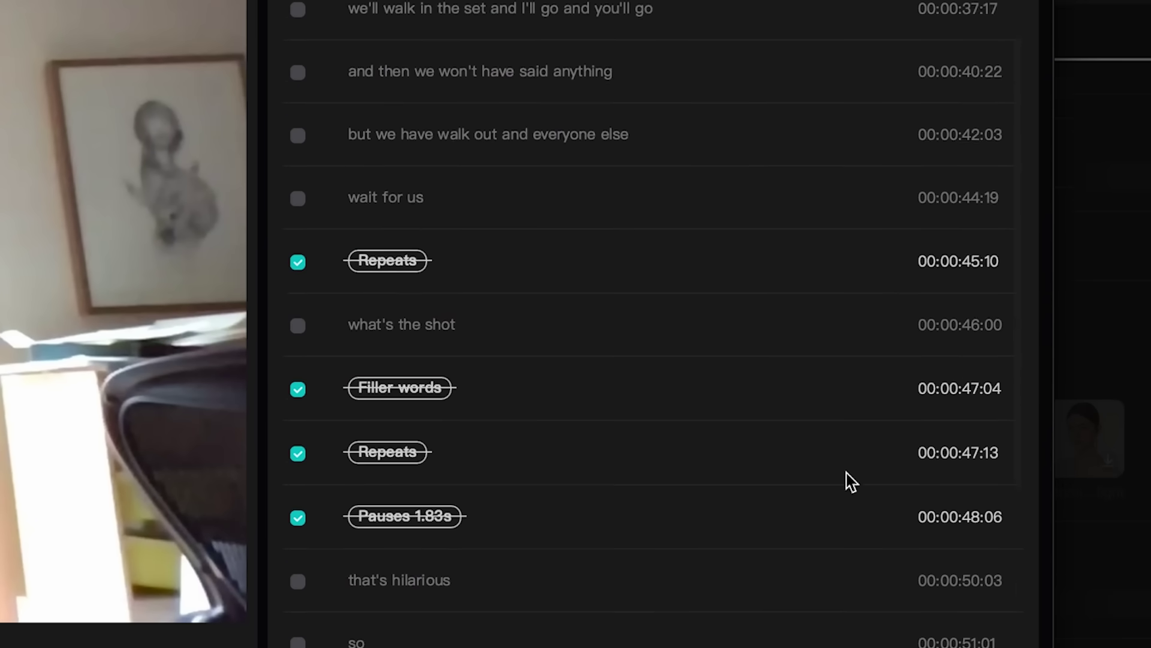
scroll(851, 481, down, 4)
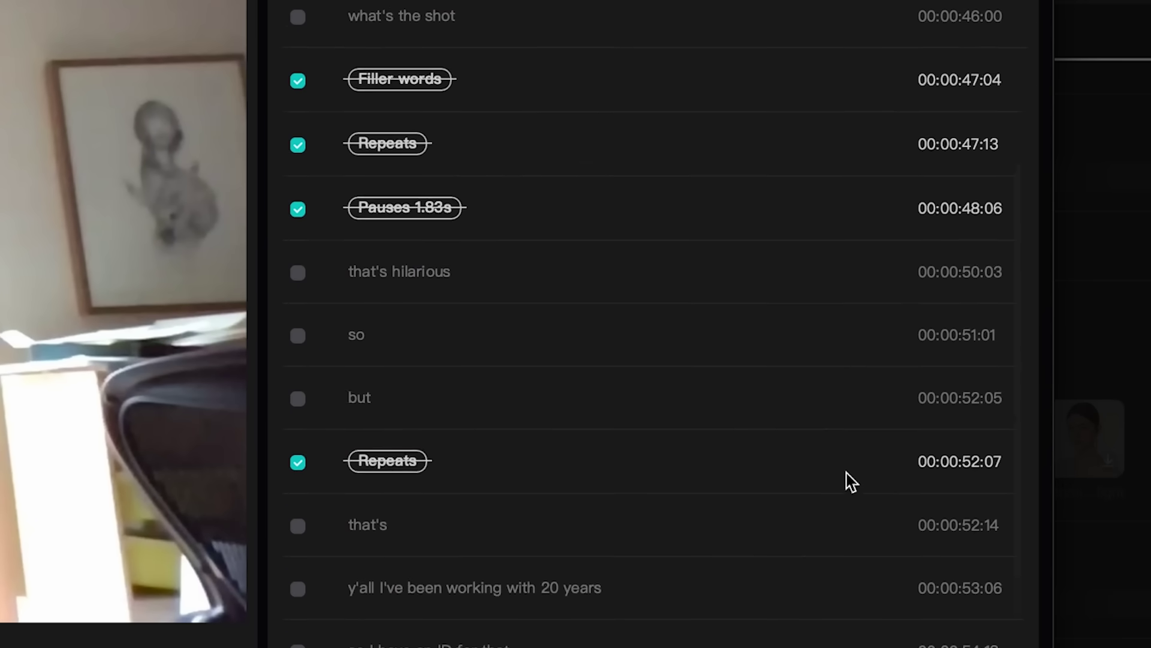
scroll(852, 481, down, 3)
scroll(851, 481, down, 4)
scroll(850, 480, down, 3)
scroll(851, 481, down, 3)
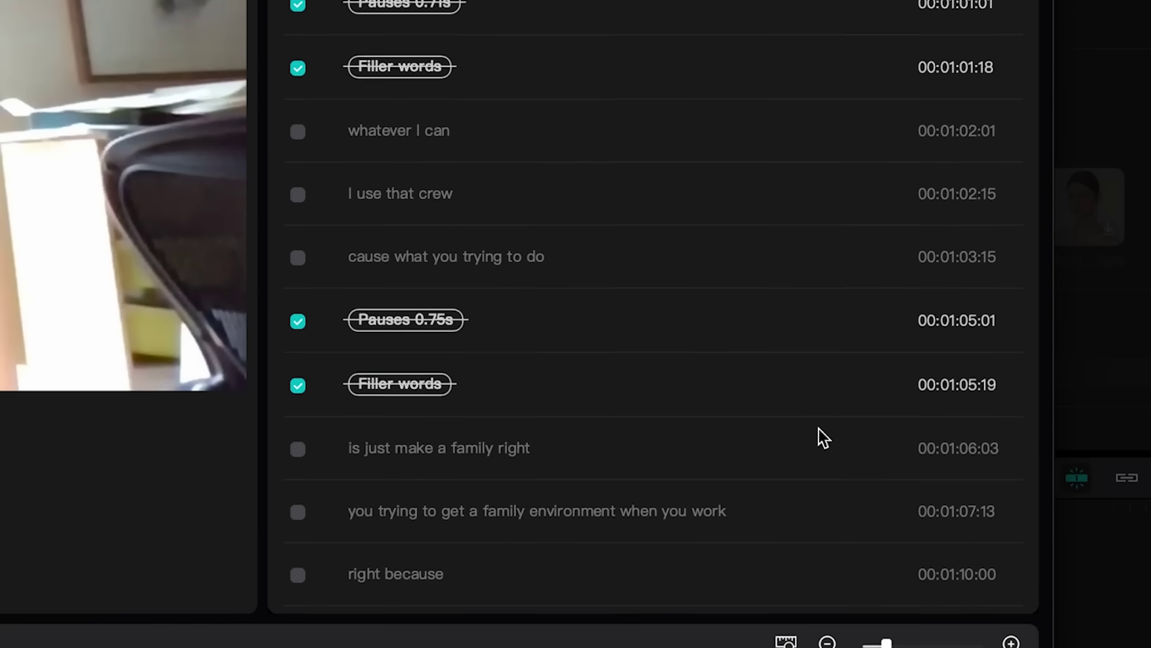
click(991, 537)
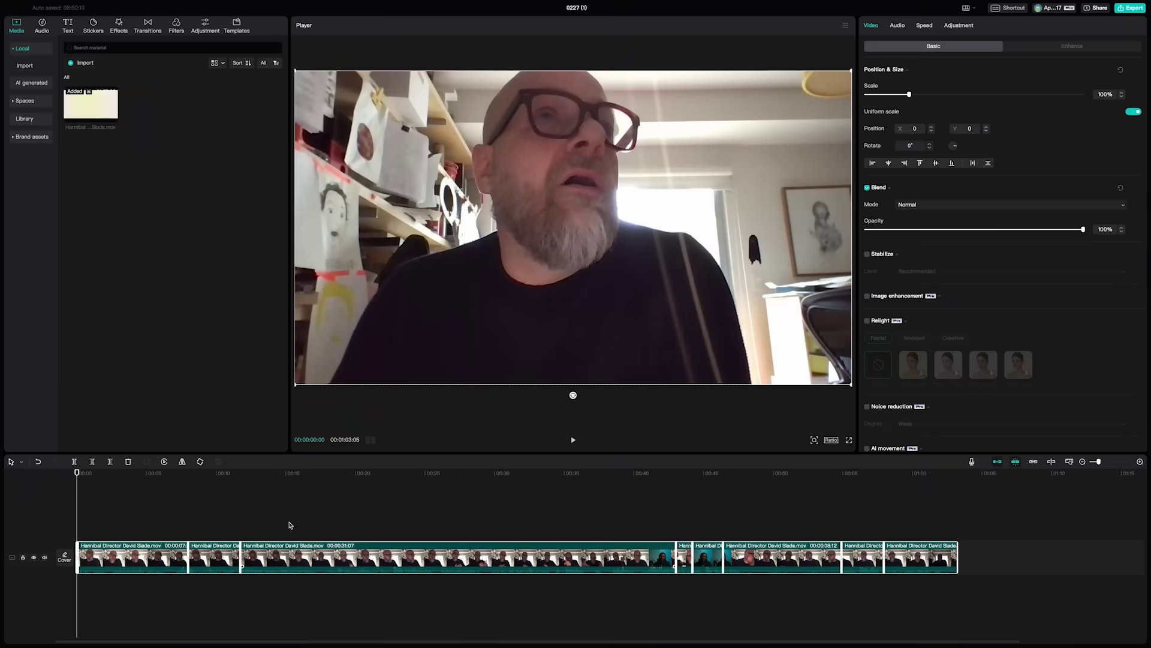
click(78, 475)
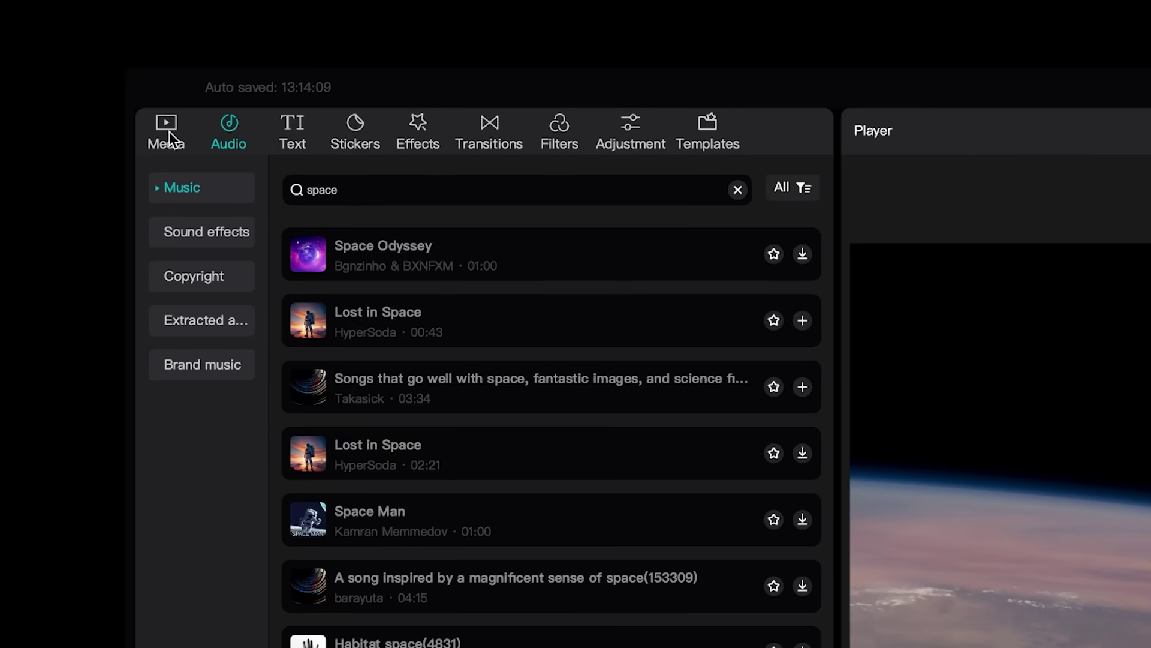
Step: Set up AI image generation in the media library with a 16:9 ratio
click(169, 132)
click(195, 274)
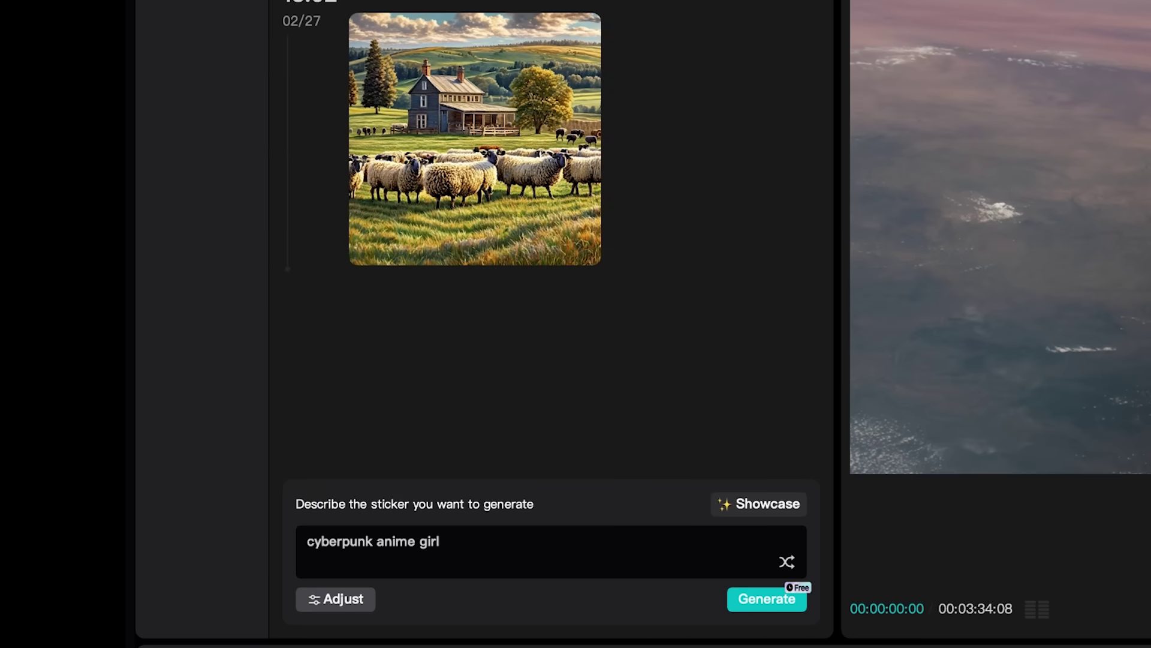
click(310, 598)
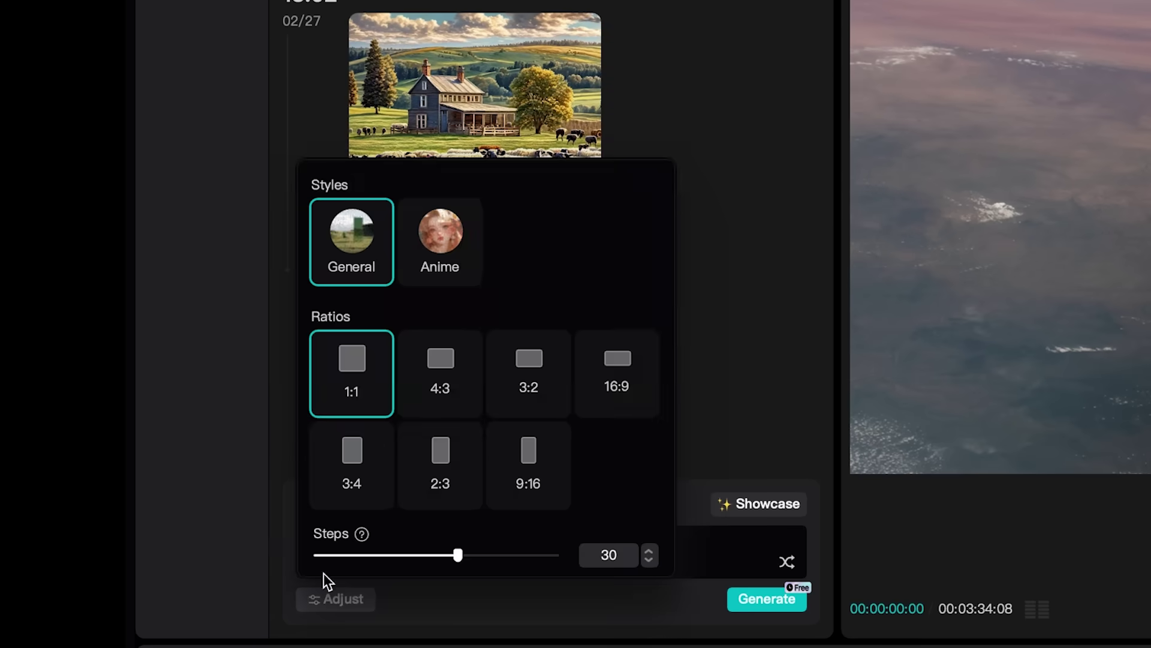
click(619, 385)
Step: Generate the cyberpunk anime girl images and add the latest one to the project
click(765, 599)
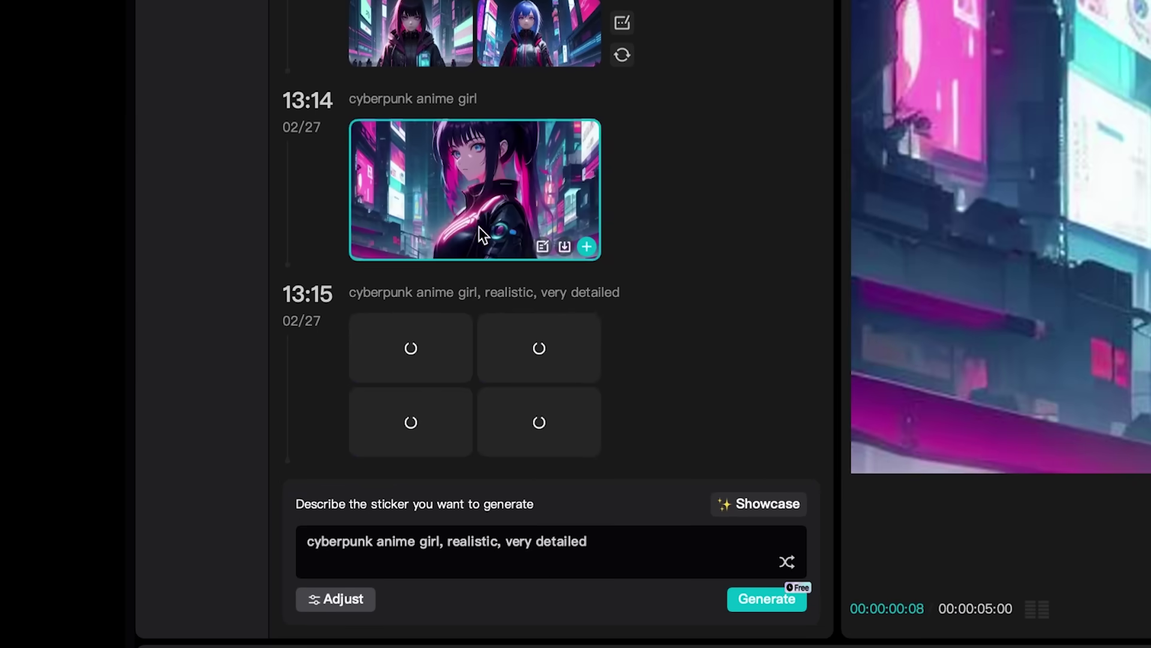
click(586, 443)
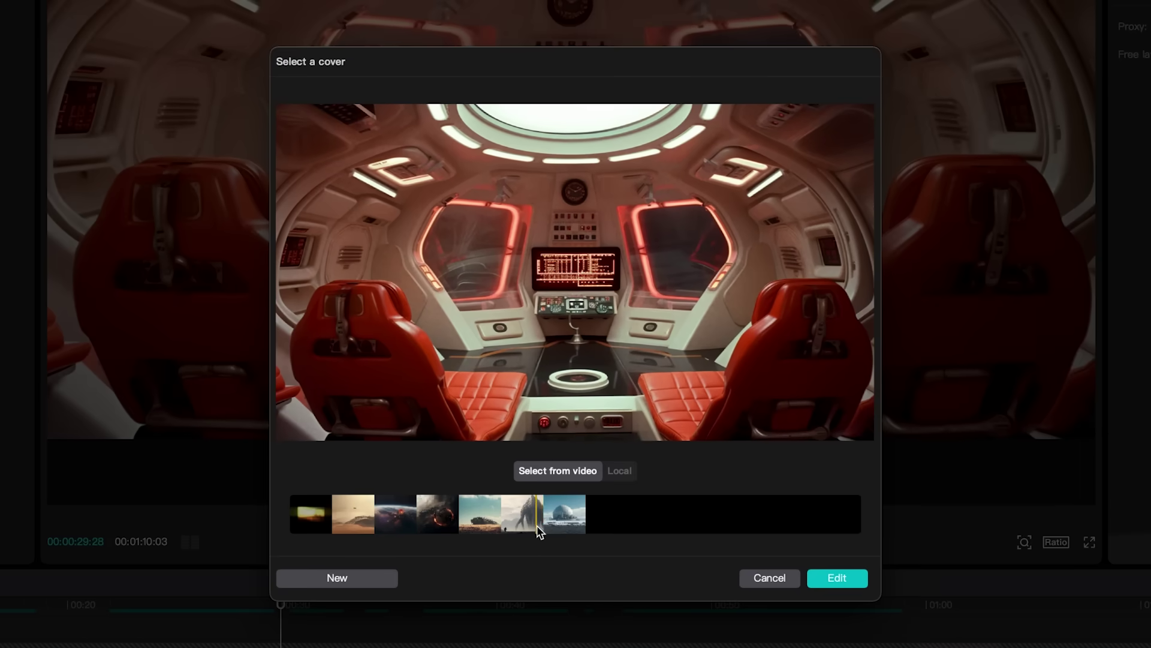
Step: Pick the veiled red-lit frame from the filmstrip and edit it as the cover
drag(536, 525, 544, 529)
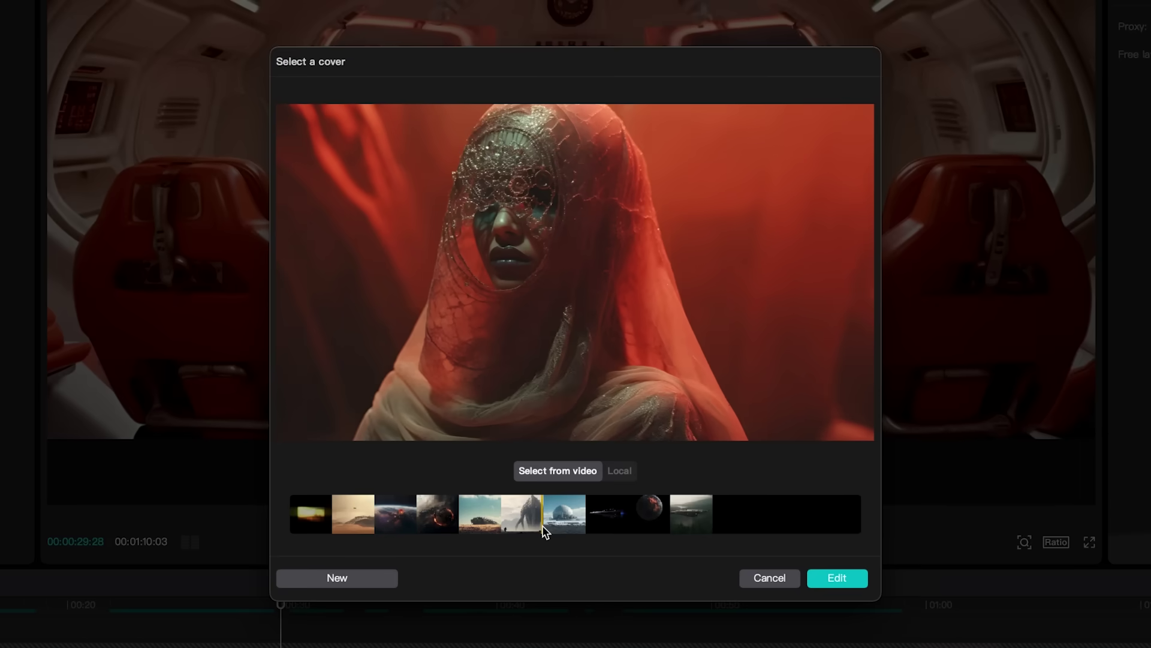
click(831, 579)
Step: Add an outlined text template to the cover and edit it to read SOL KILLER
click(86, 152)
scroll(224, 303, down, 5)
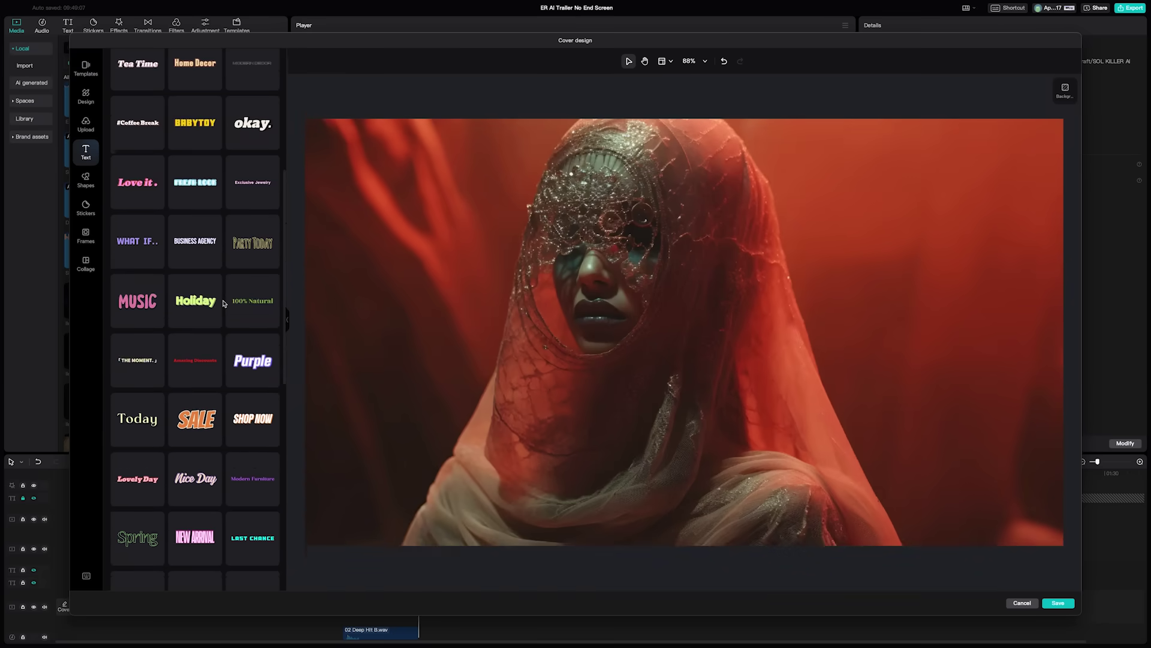
scroll(223, 304, down, 5)
click(195, 264)
double_click(684, 333)
text(S)
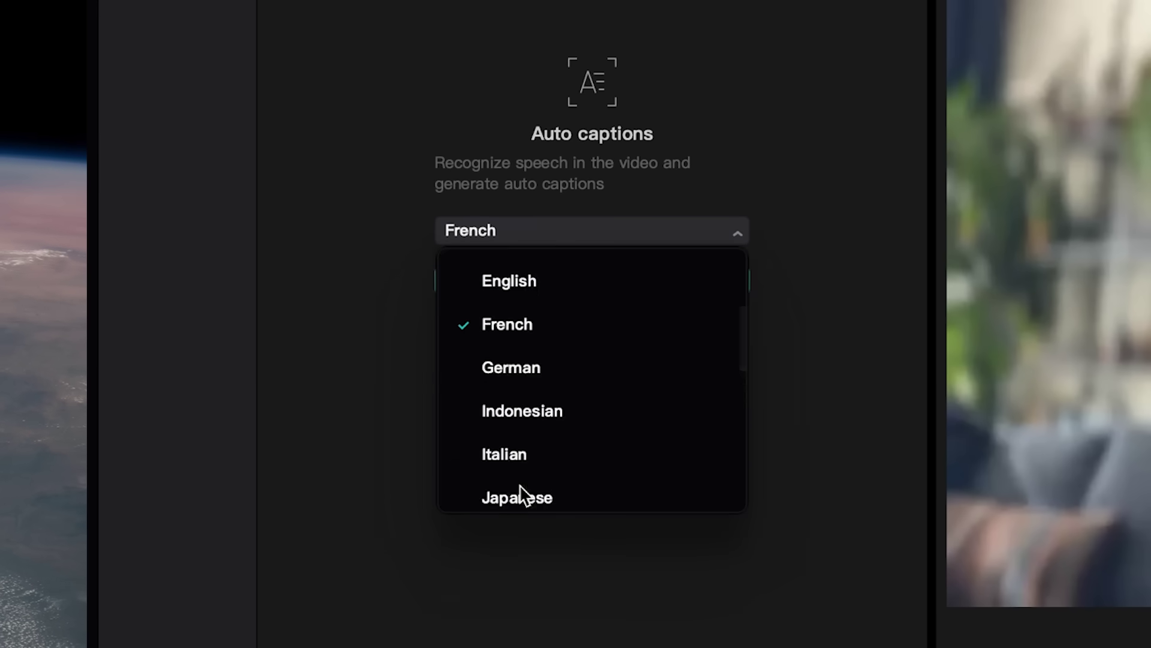
Step: Create Japanese auto captions for the Making the Creator clip
click(518, 498)
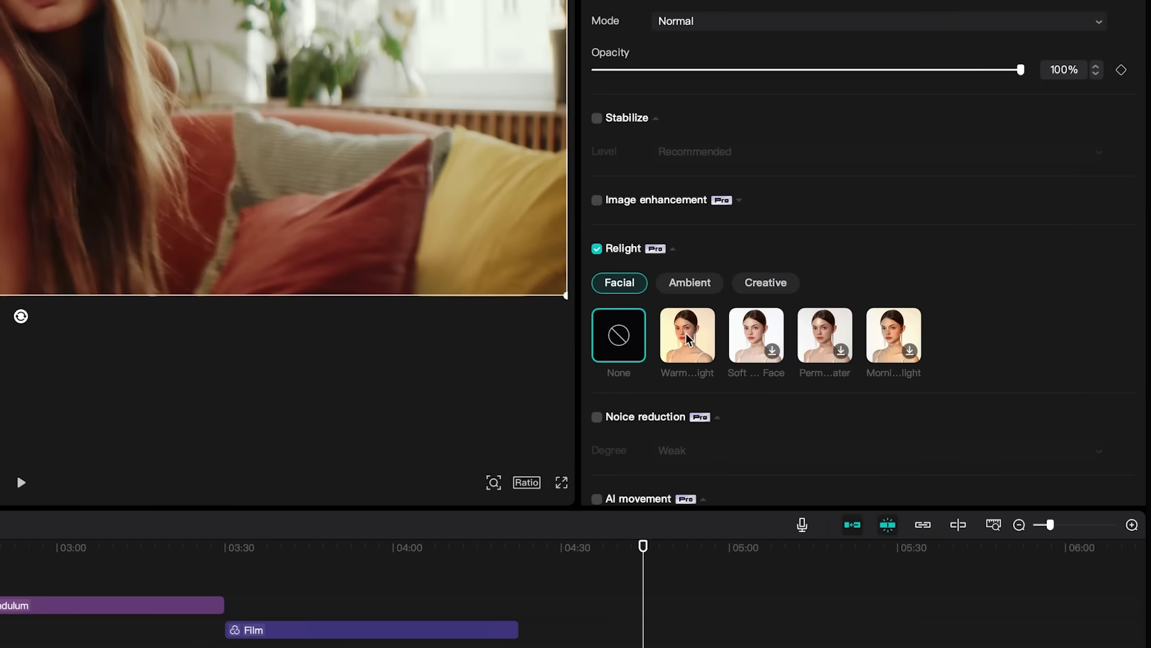
Step: Apply a Facial relighting preset with a pale blue directional light to the sofa clip
click(686, 333)
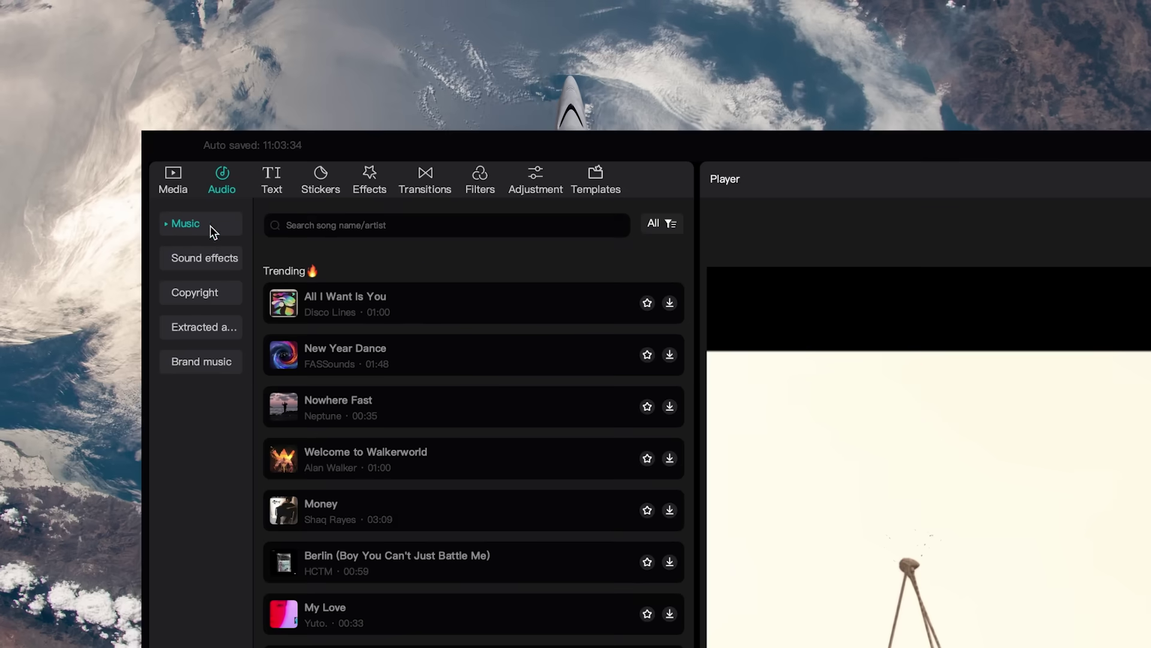
Step: Search sound effects for 'ambience' and add the ruins of super ancient civilization track
click(210, 264)
click(322, 224)
text(AMB)
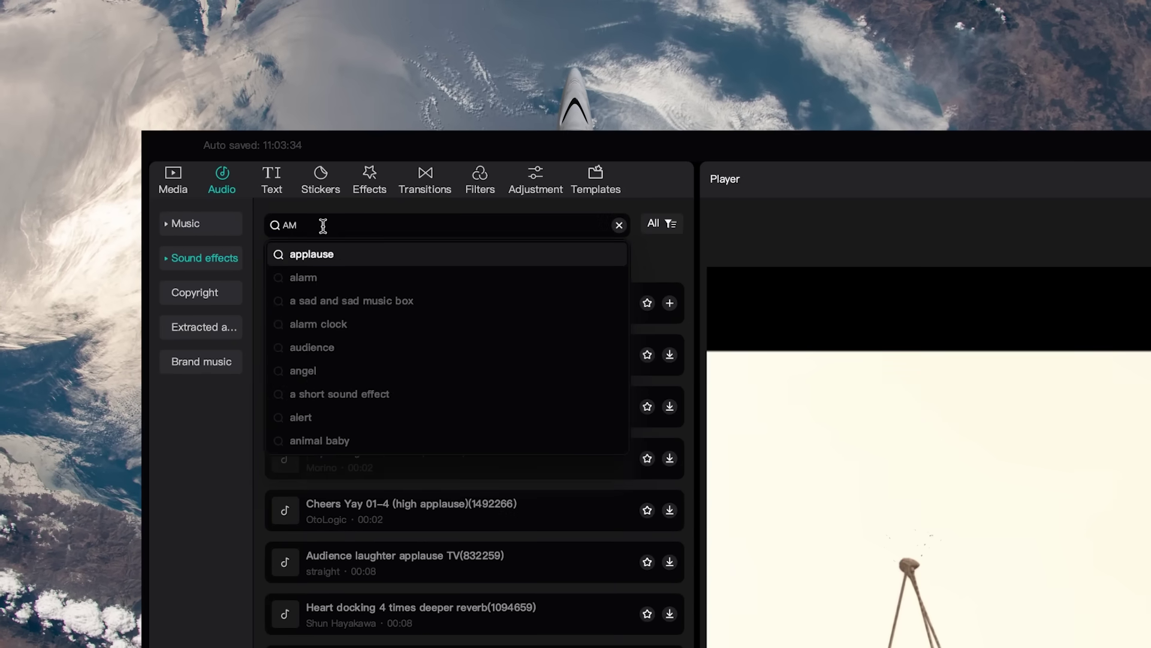
click(325, 255)
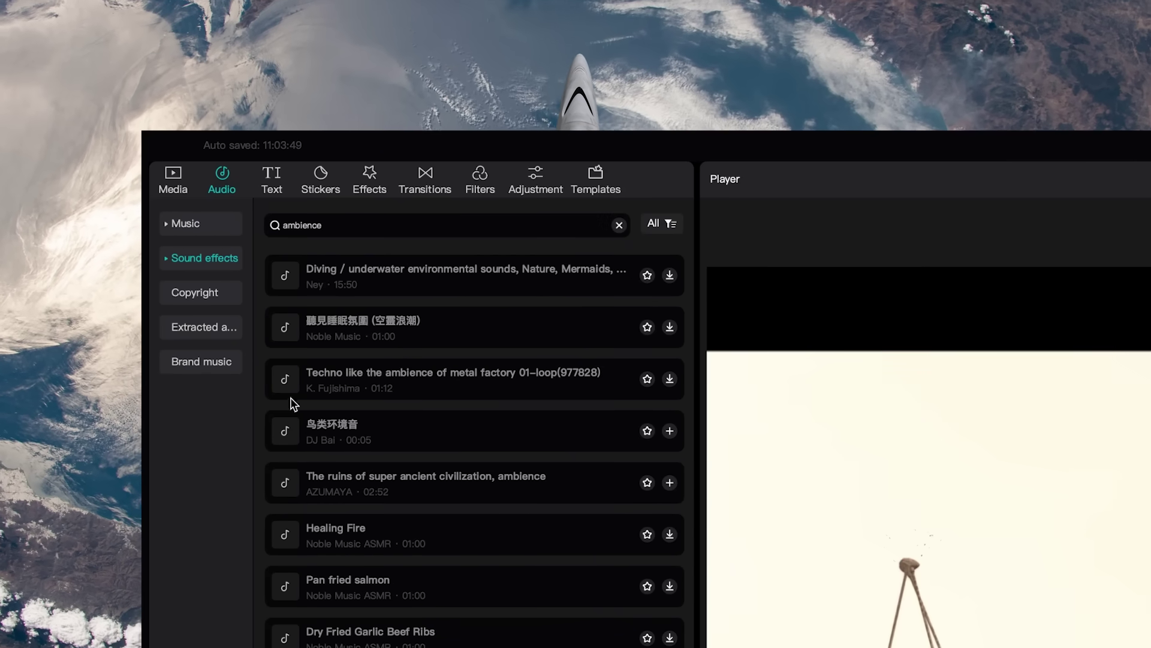
click(636, 488)
click(669, 482)
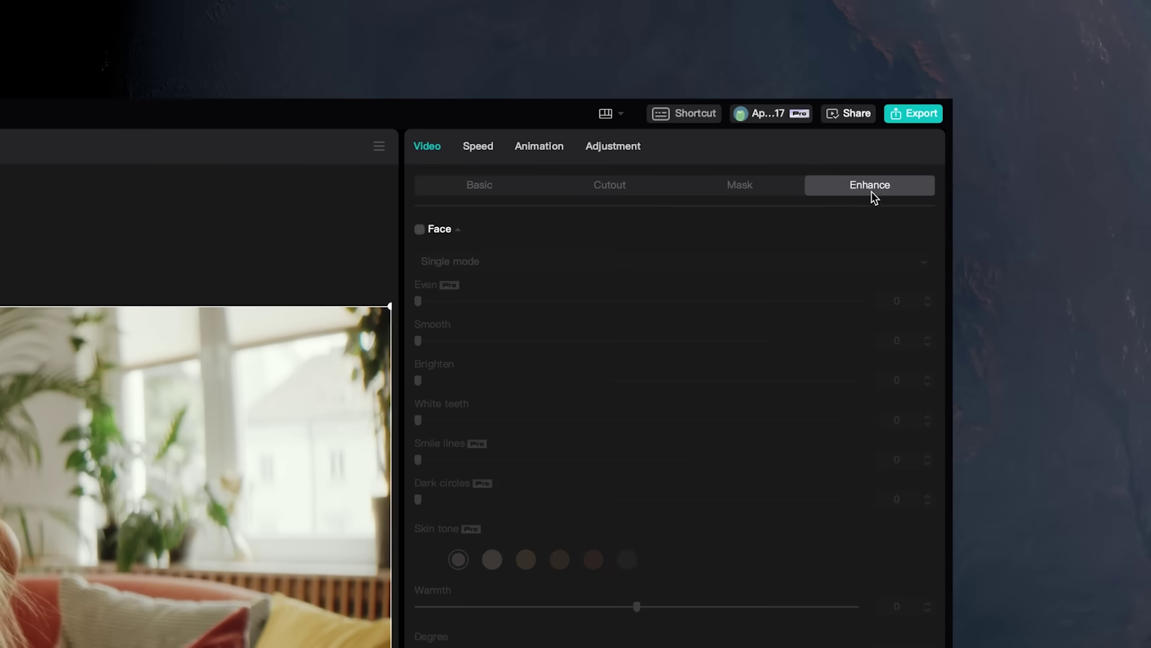
Step: Enable face retouching on the couch clip and apply a makeup look
click(537, 178)
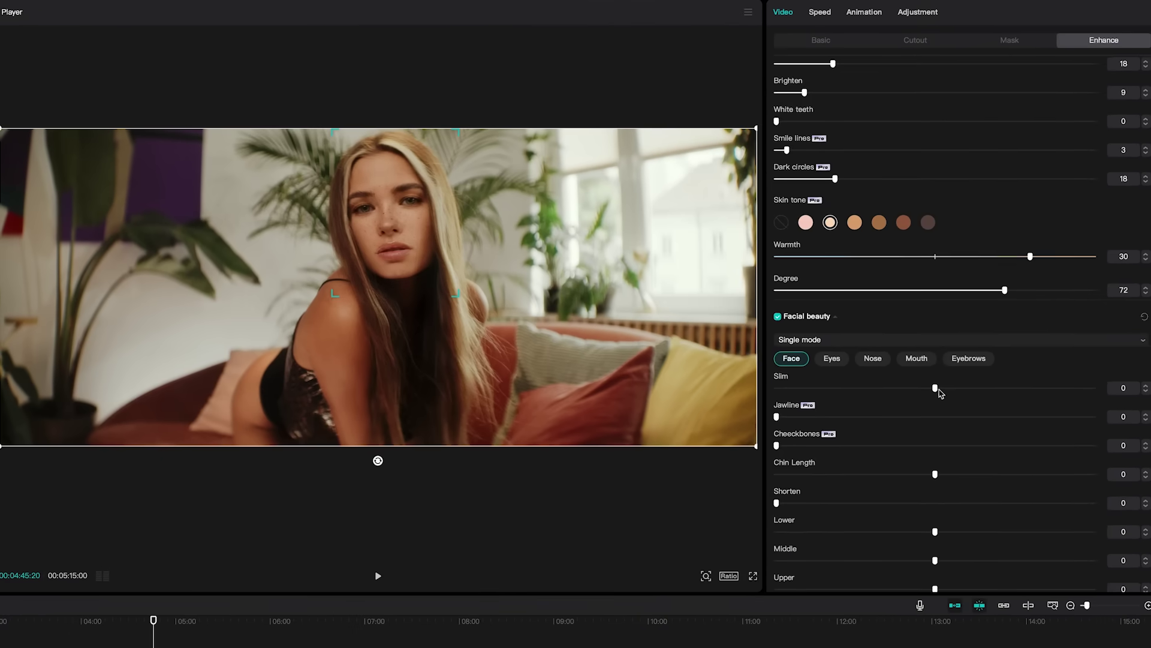
click(836, 500)
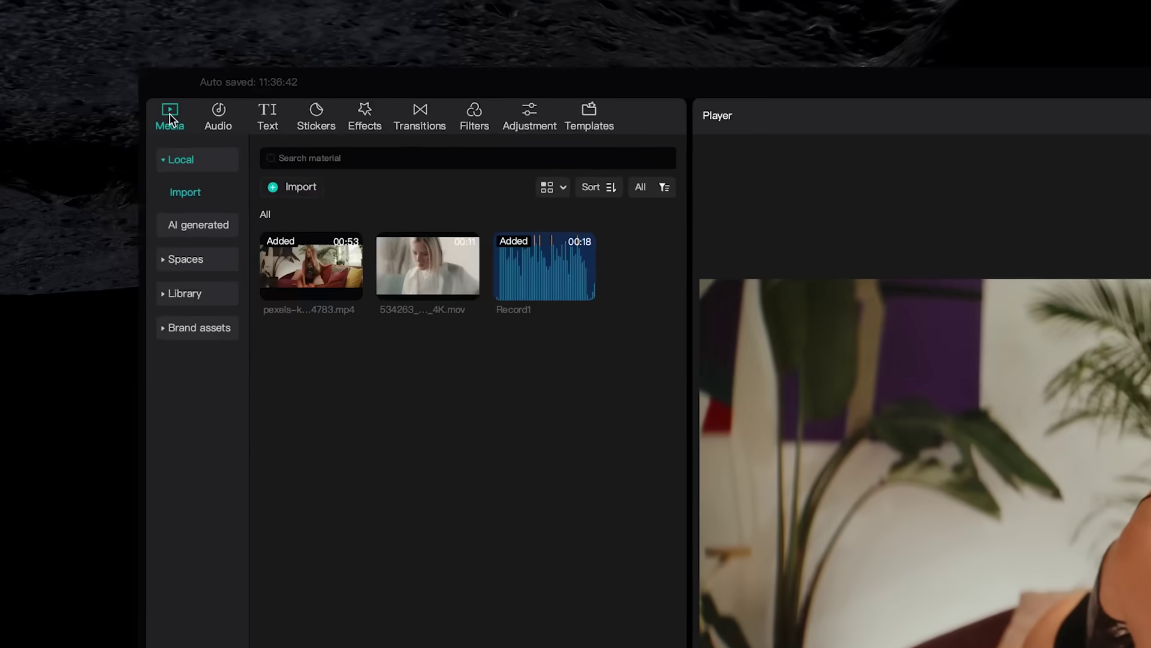
Step: Search the stock media library for 'girl' clips
click(191, 299)
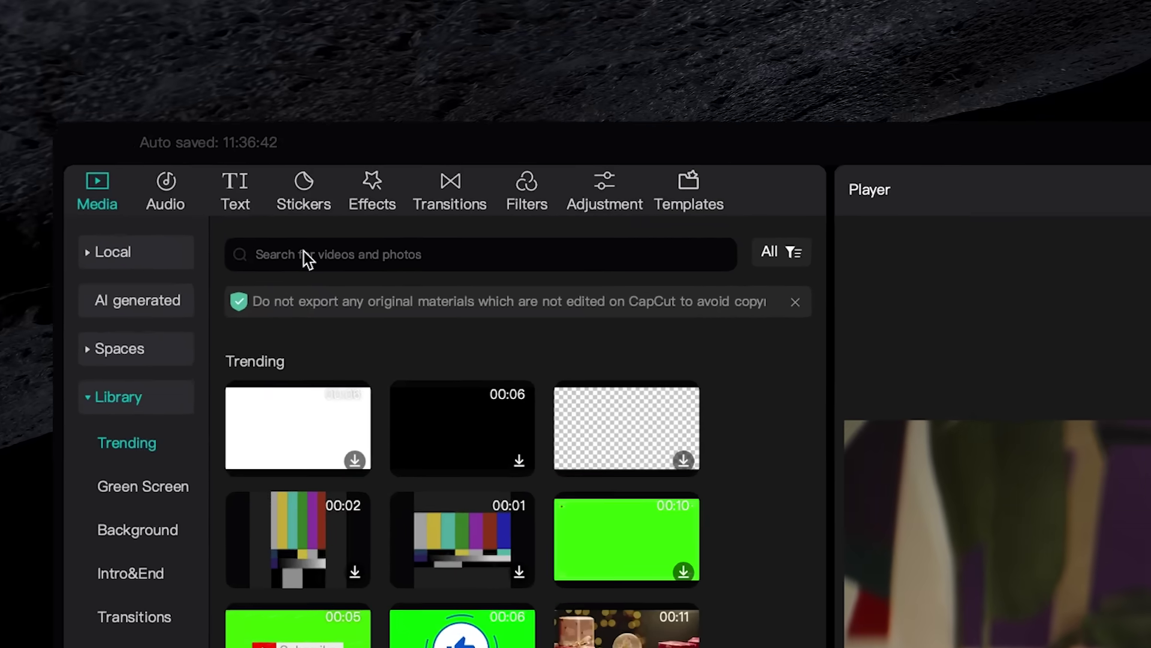
click(305, 255)
text(girl)
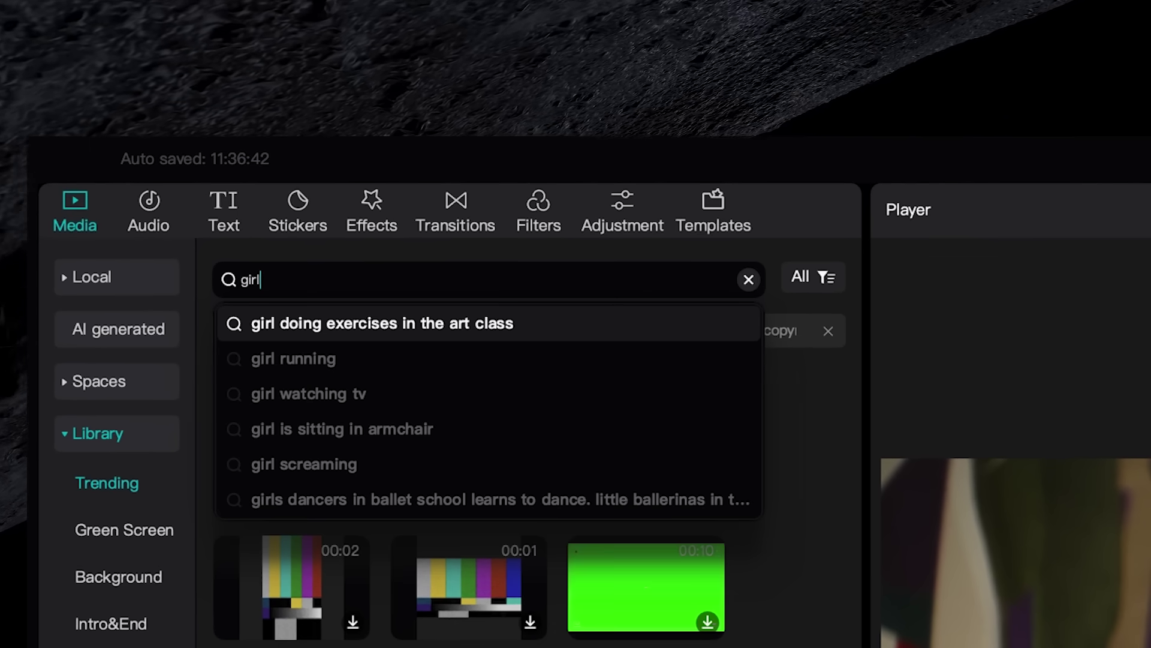
key(Return)
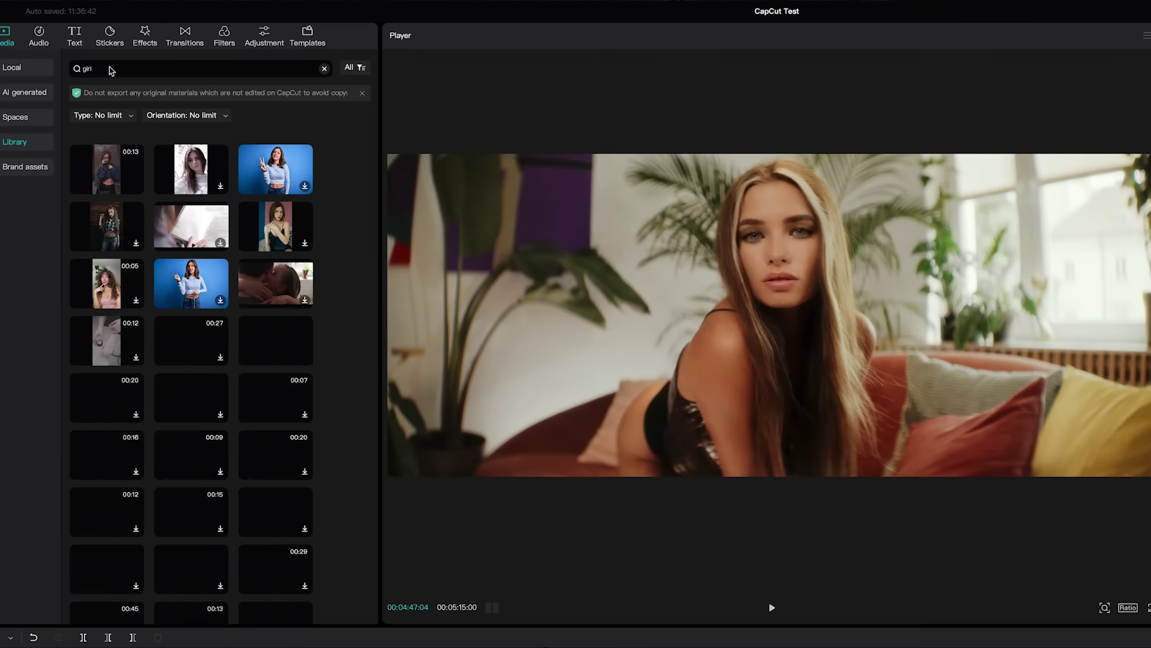
Step: Preview two of the girl clip results
click(110, 170)
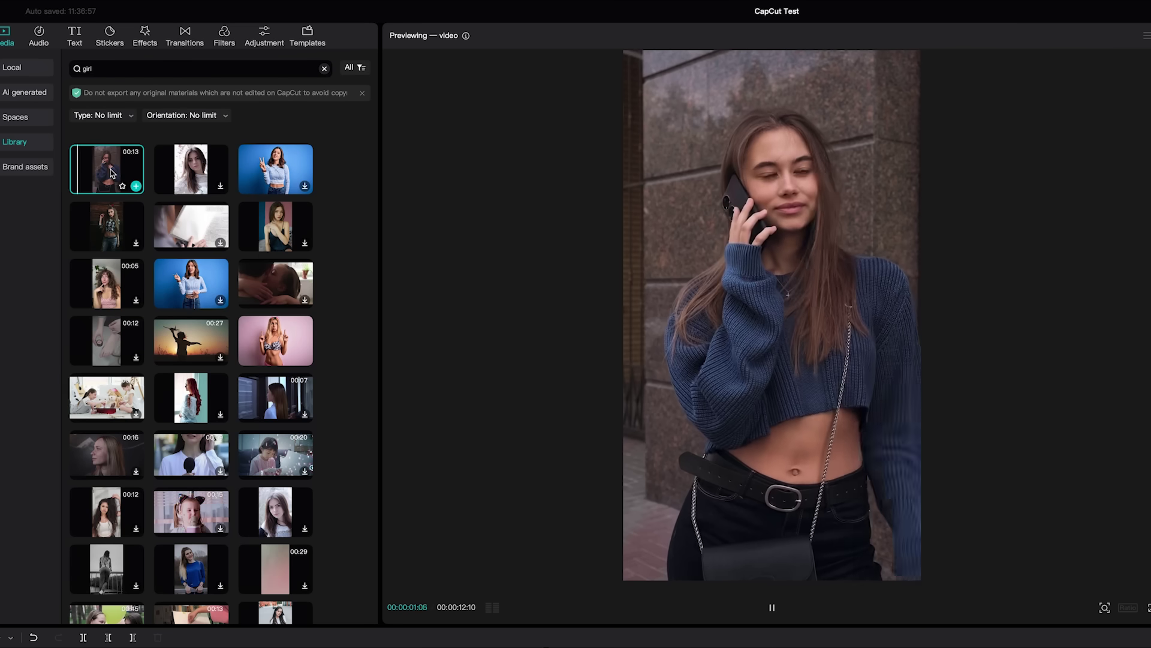
scroll(110, 170, down, 5)
click(106, 150)
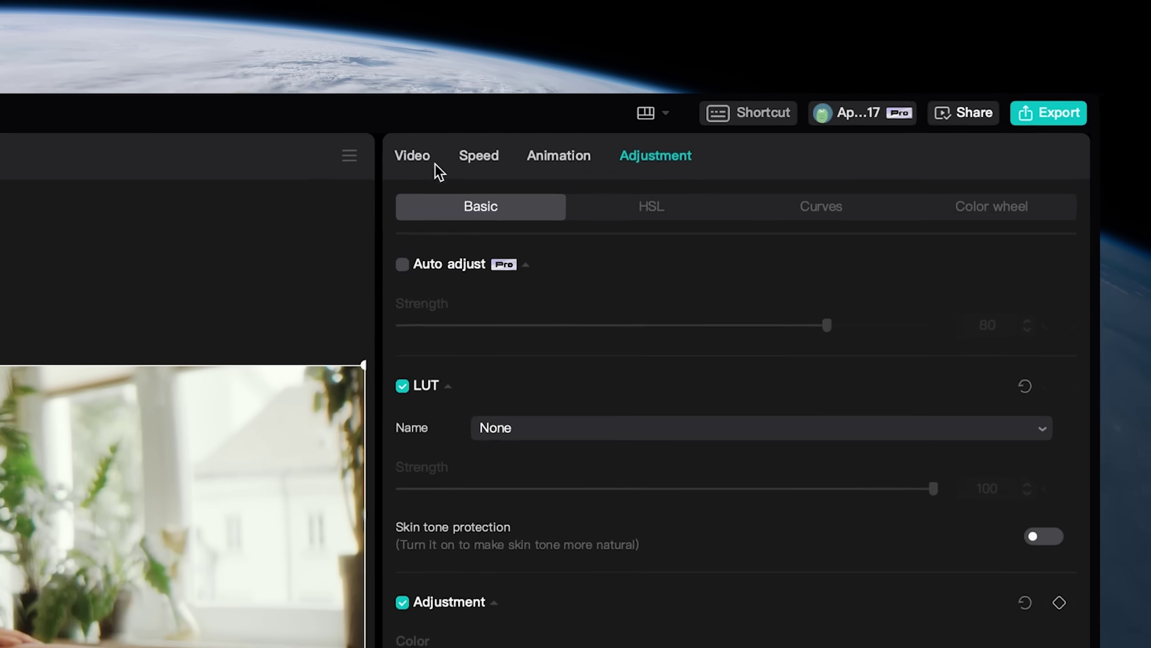
Step: Enable Auto reframe on the couch clip at vertical 9:16 with Normal camera moving speed
click(378, 169)
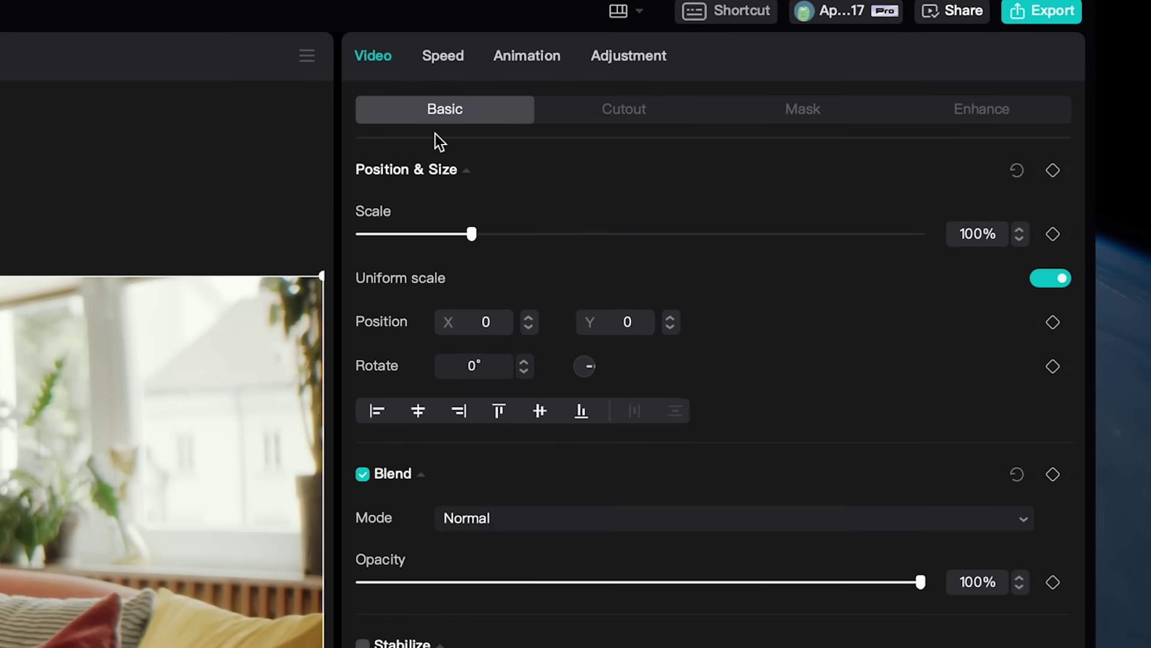
scroll(525, 332, down, 5)
scroll(524, 288, down, 5)
scroll(524, 258, down, 4)
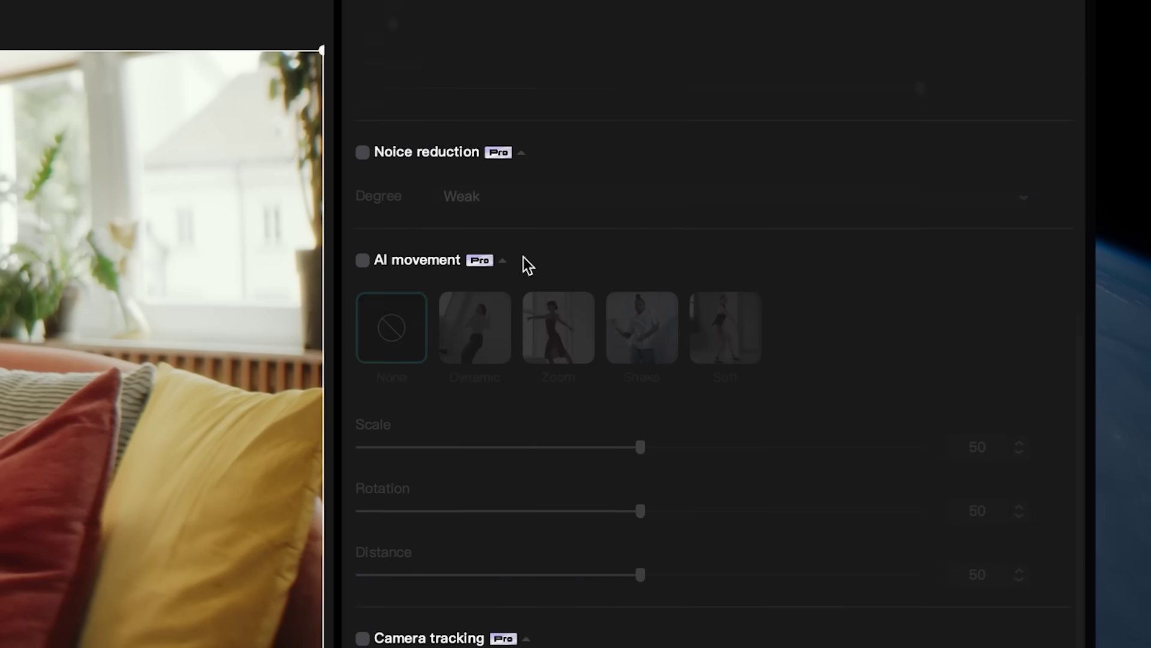
scroll(524, 257, down, 2)
scroll(524, 256, down, 5)
scroll(523, 256, down, 3)
scroll(524, 256, down, 1)
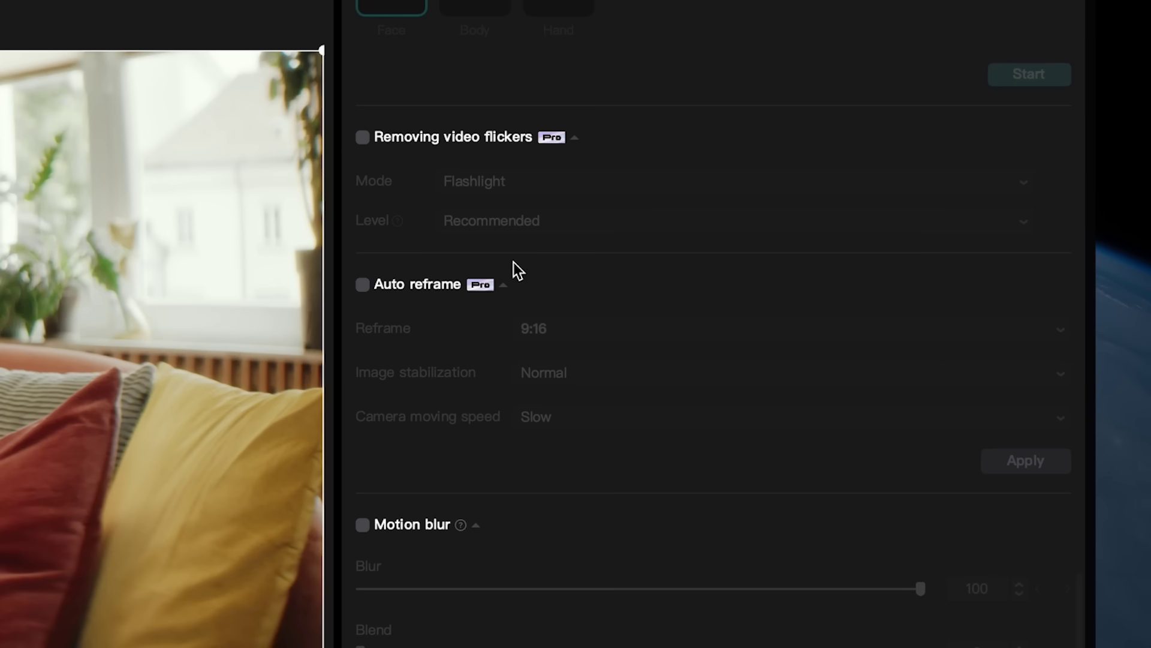
click(362, 285)
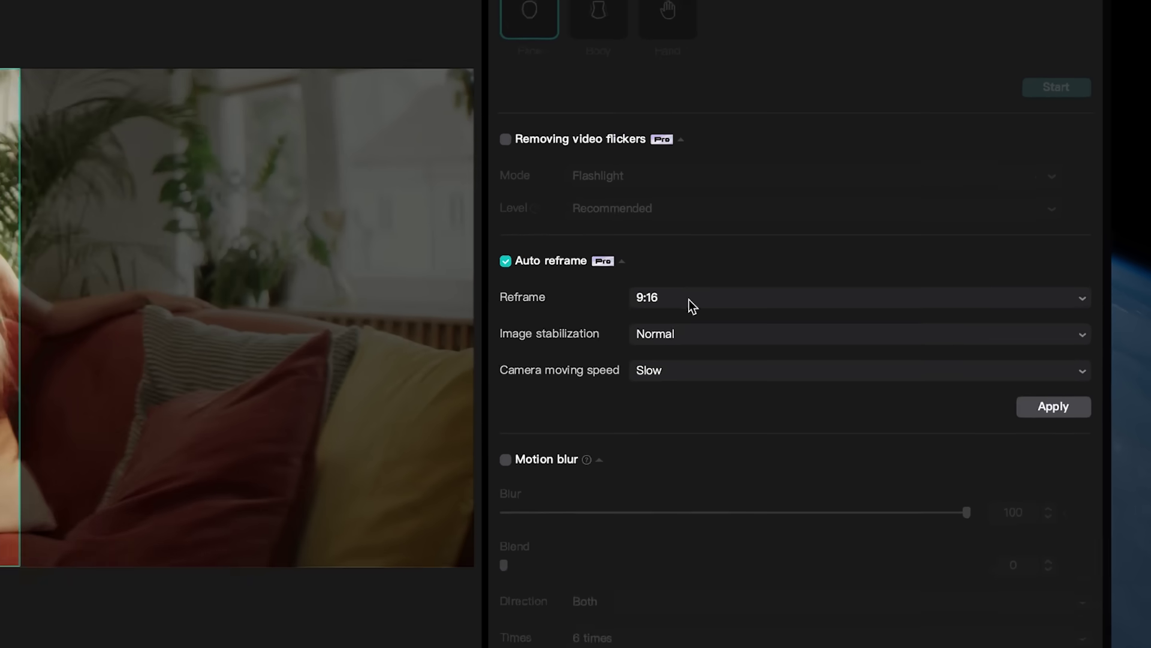
click(689, 303)
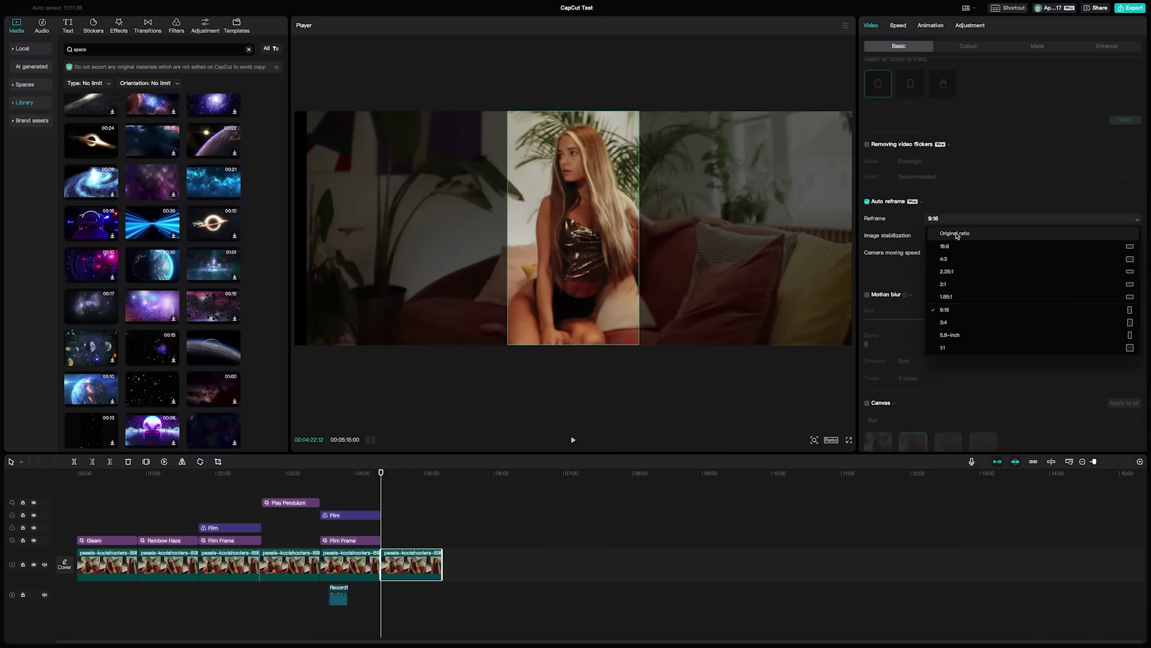
click(956, 235)
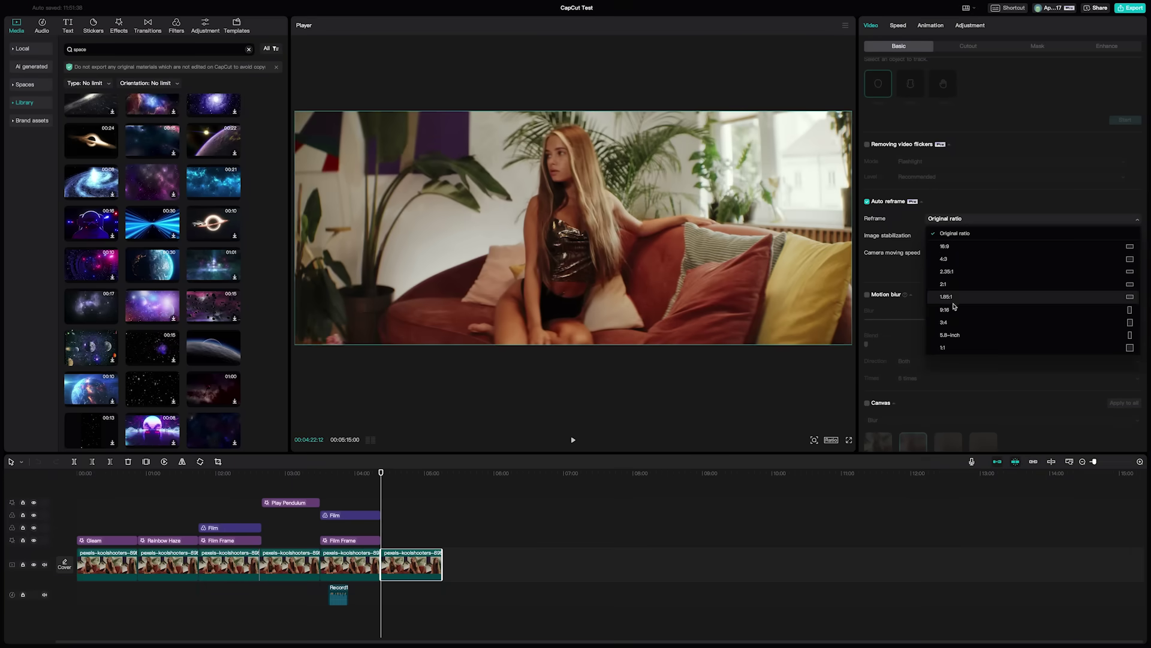
click(954, 309)
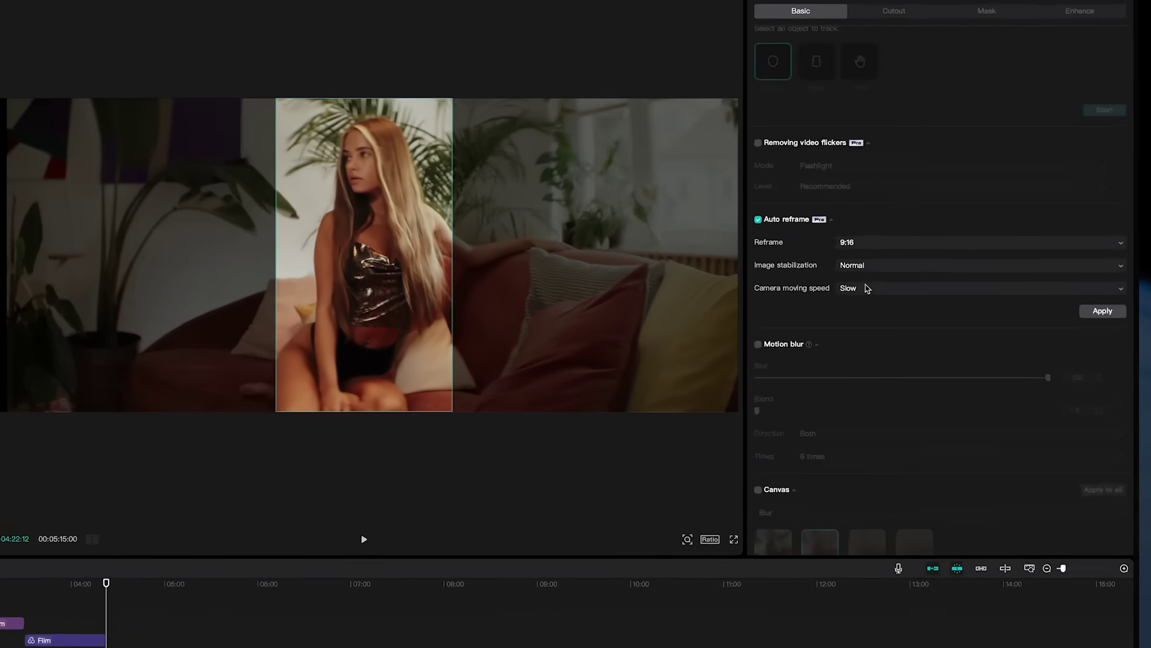
click(947, 253)
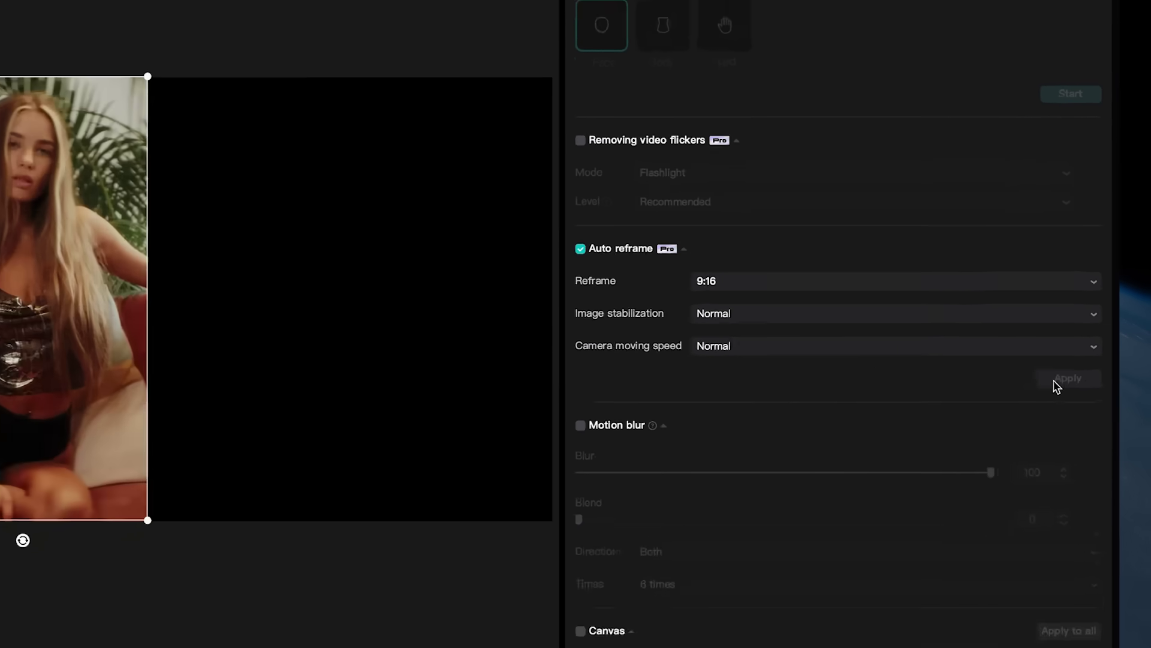
Step: Apply the auto reframe and play back the reframed clip
click(1026, 460)
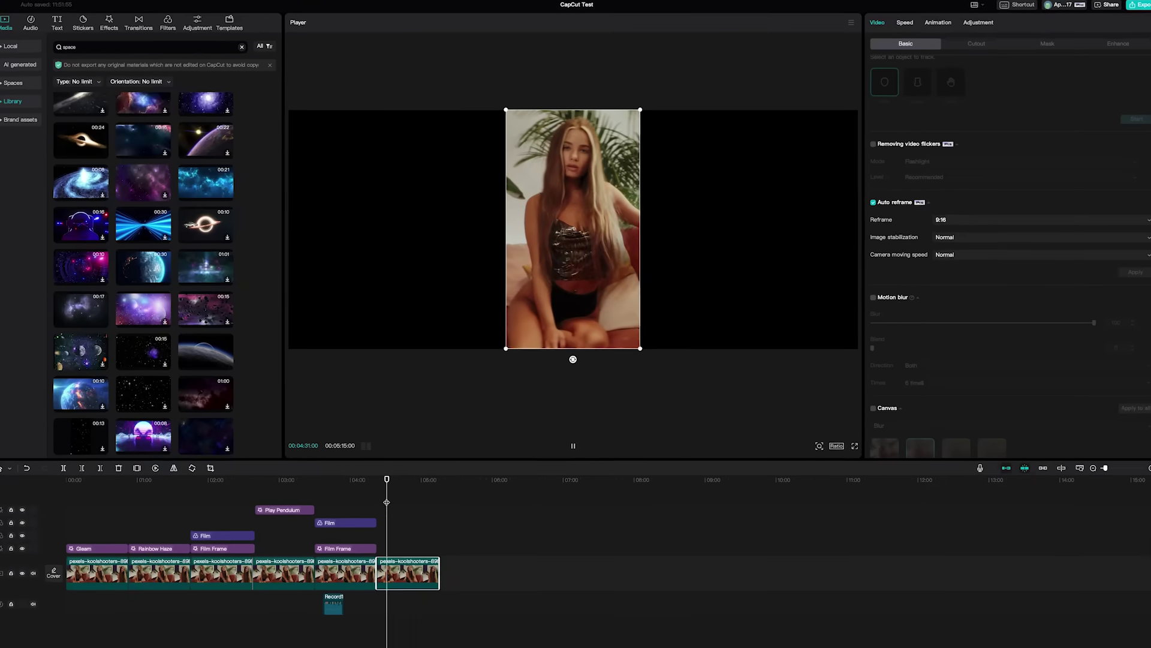
key(space)
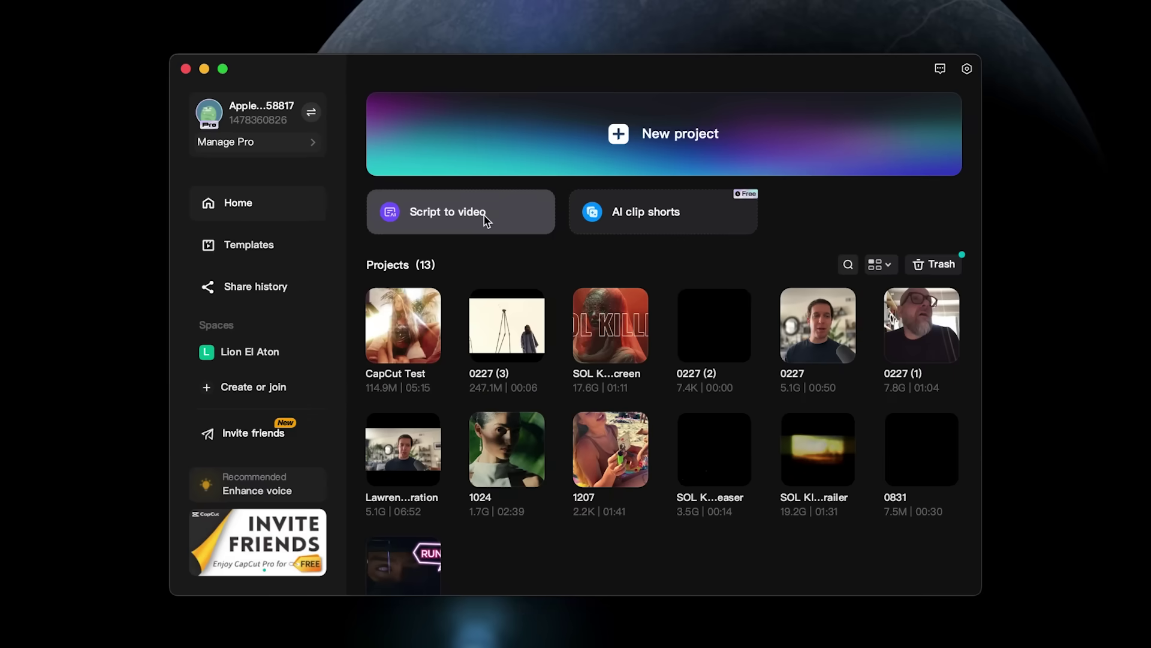
Step: Start a new Script to video project from the home screen
click(486, 219)
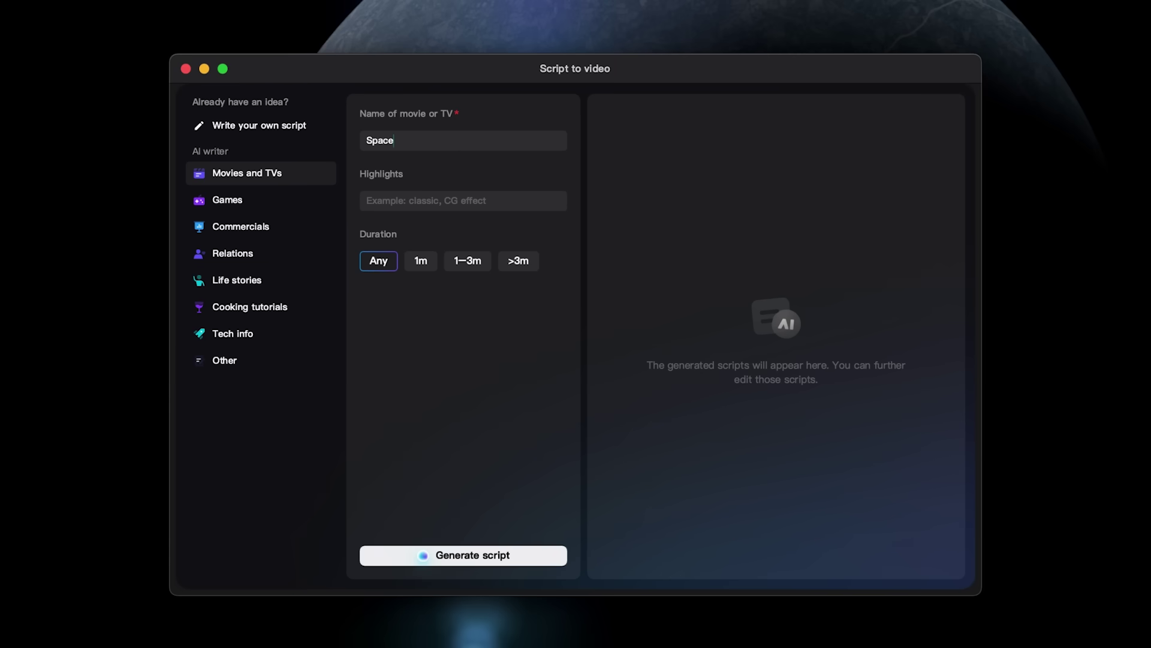
Step: Add highlights for the Spaceline script, choose the Documentary voice and start generating the video
click(457, 202)
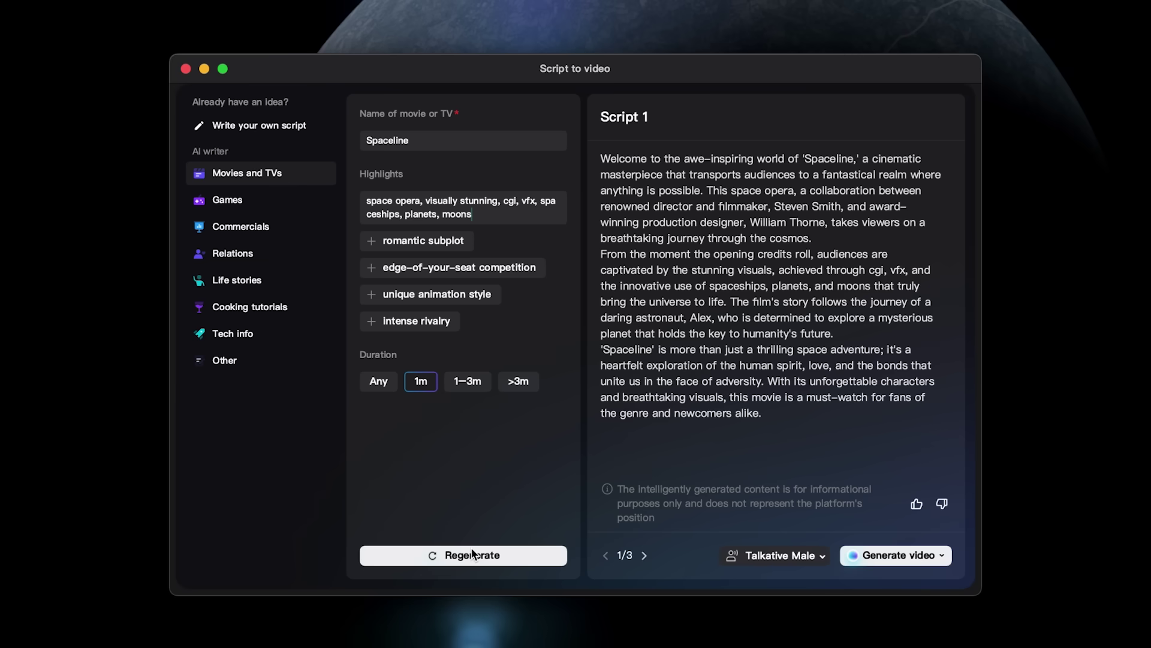
click(824, 560)
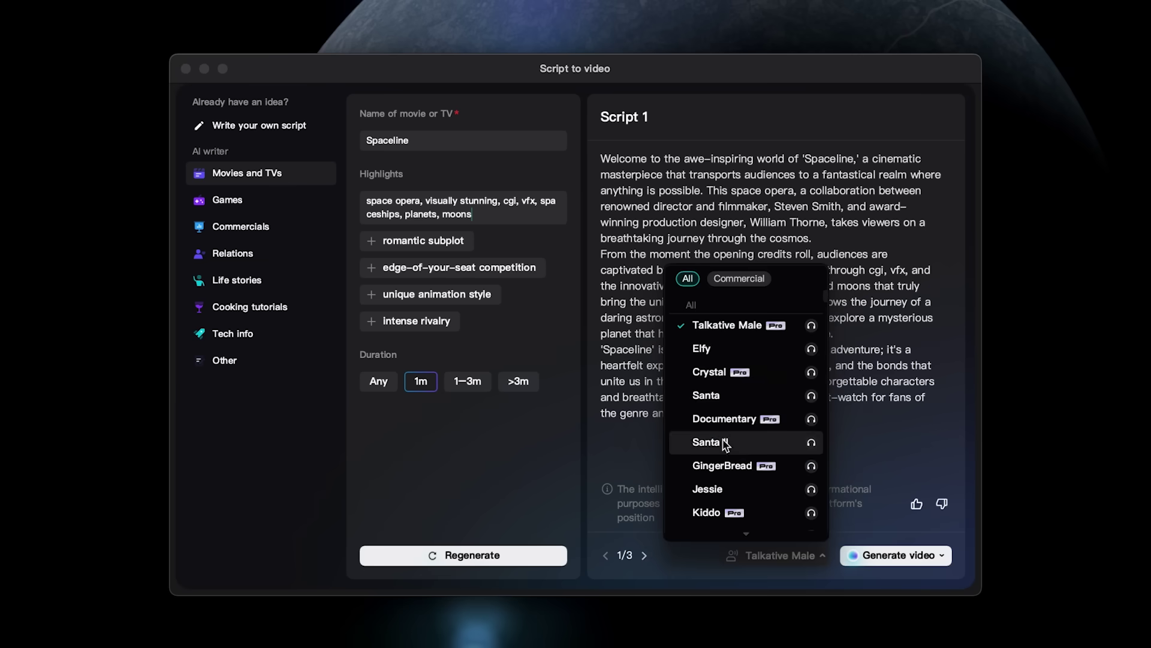
scroll(795, 357, down, 5)
click(770, 400)
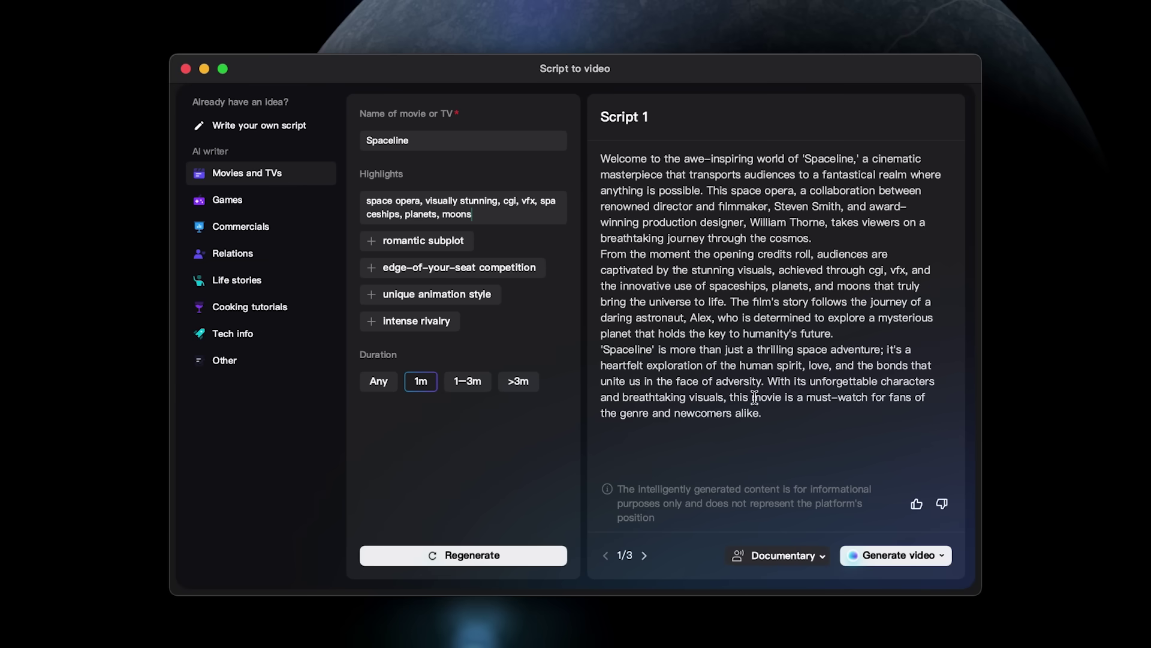
click(944, 559)
click(821, 514)
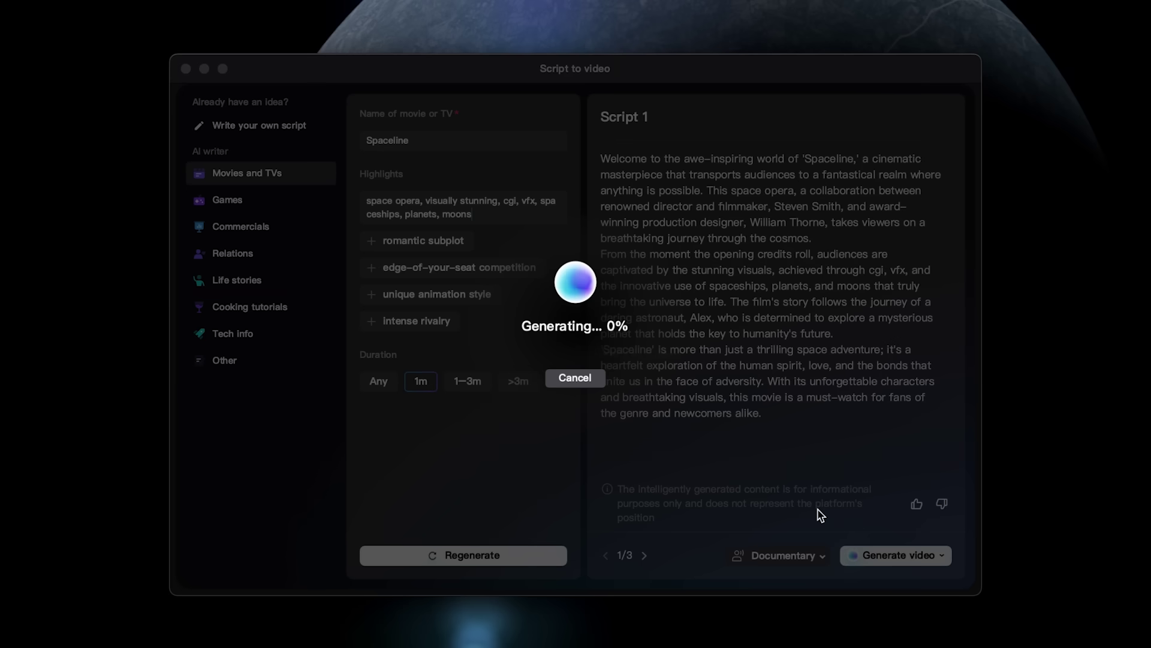